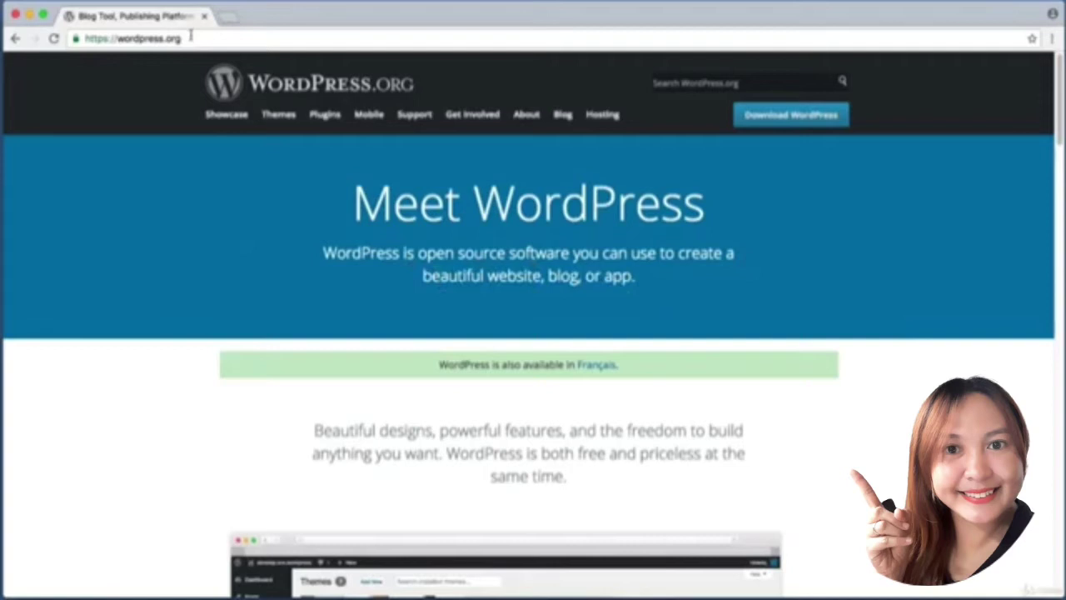
Open WordPress.org's Hosting page listing recommended hosts like Bluehost and DreamHost.
{"action": "left_click_drag", "start_coordinate": [192, 37], "coordinate": [93, 38]}
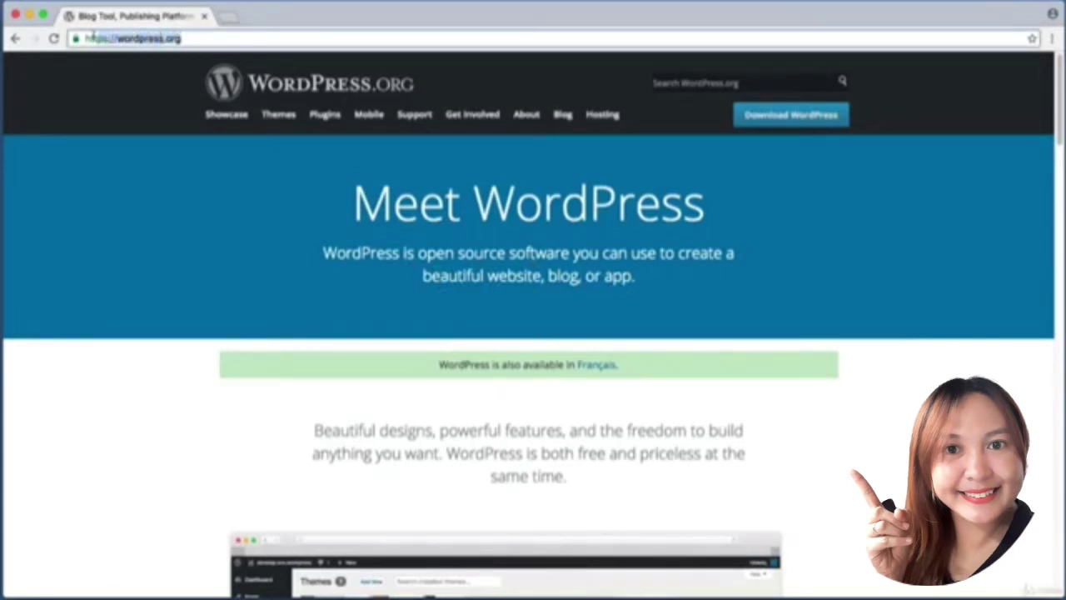
{"action": "left_click", "coordinate": [173, 111]}
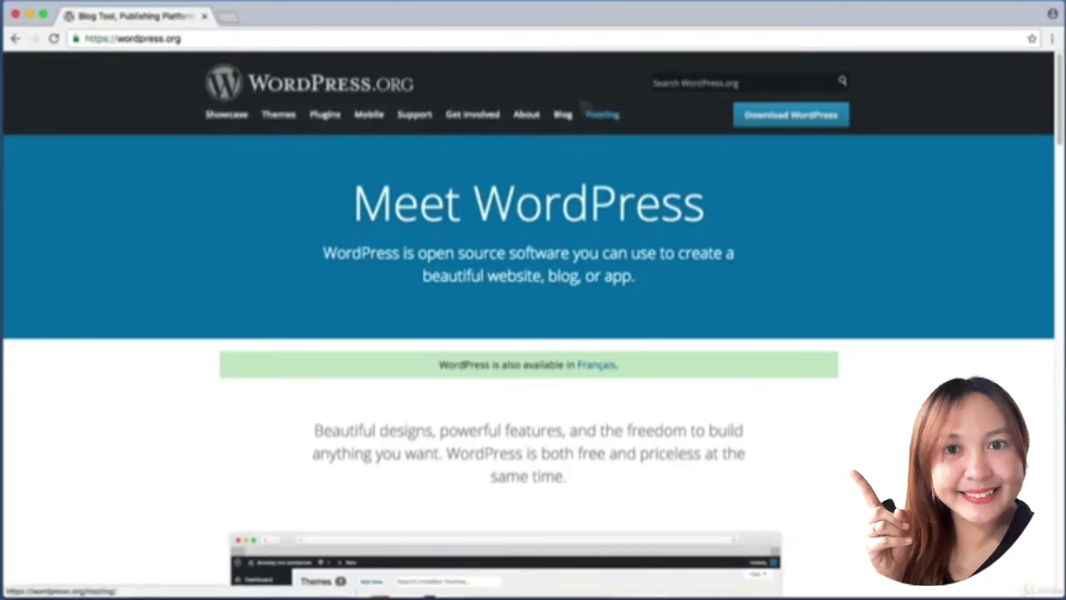
{"action": "left_click", "coordinate": [616, 118]}
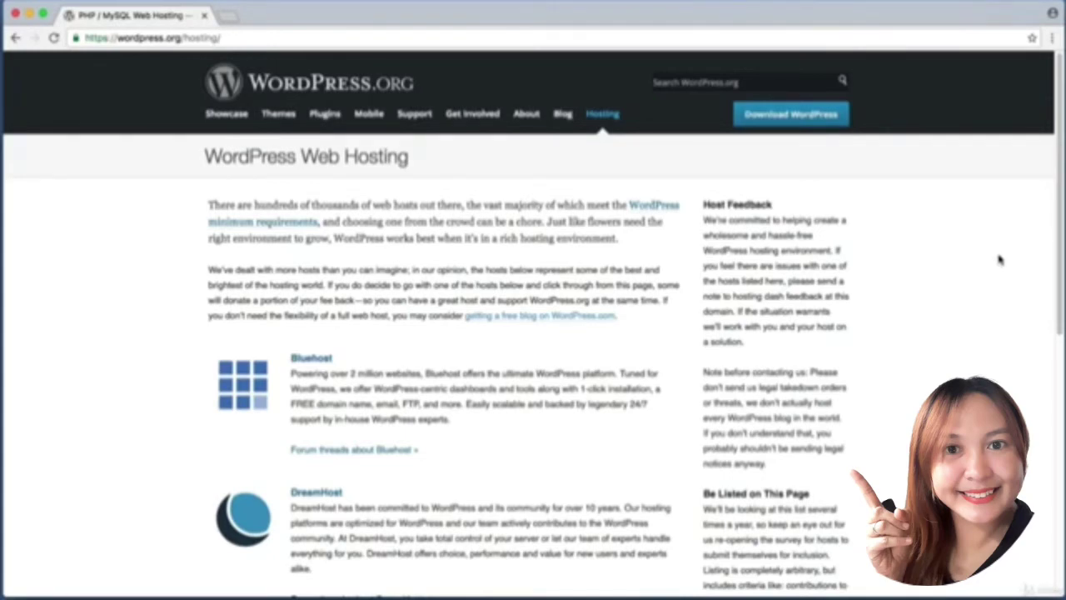
{"action": "scroll", "coordinate": [1000, 260], "scroll_direction": "down", "scroll_amount": 5}
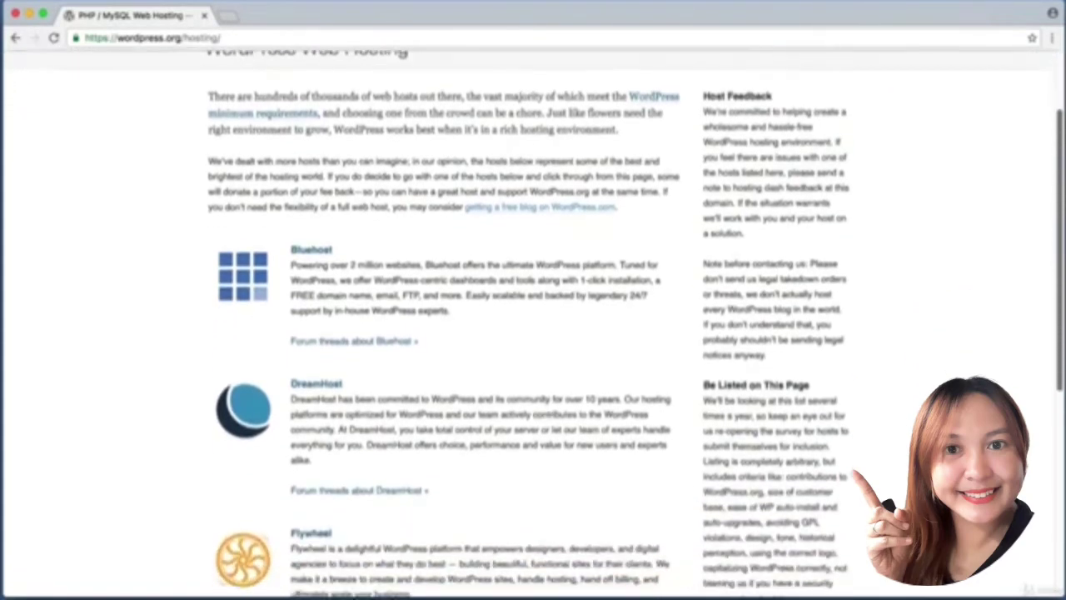
{"action": "scroll", "coordinate": [533, 322], "scroll_direction": "down", "scroll_amount": 2}
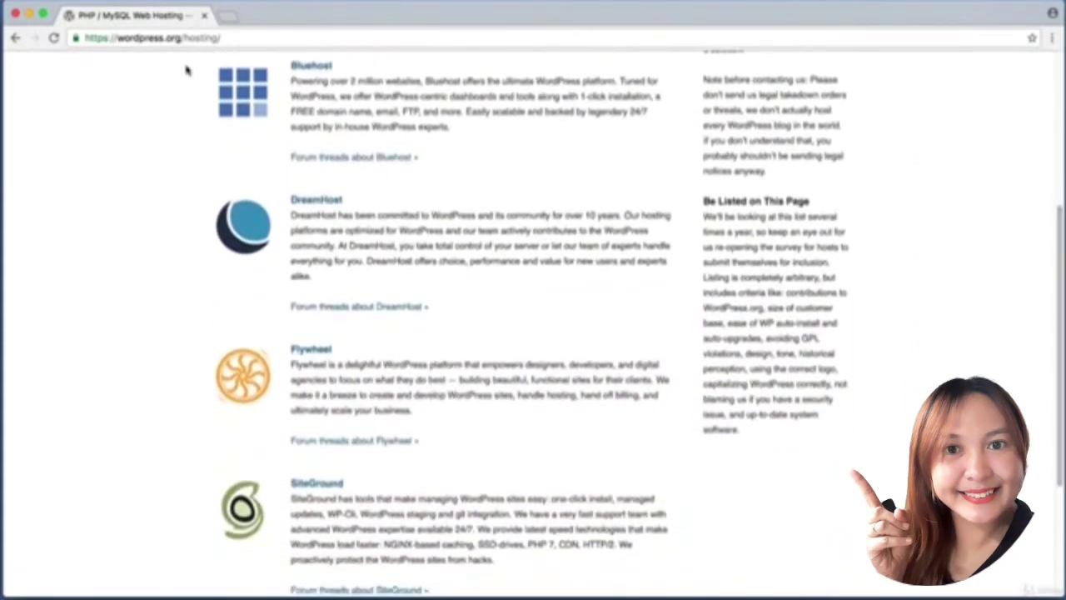
{"action": "left_click_drag", "start_coordinate": [197, 57], "coordinate": [509, 174]}
{"action": "key", "text": "super+shift+4"}
{"action": "left_click_drag", "start_coordinate": [156, 178], "coordinate": [558, 332]}
{"action": "key", "text": "super+shift+4"}
{"action": "left_click_drag", "start_coordinate": [143, 321], "coordinate": [528, 454]}
{"action": "key", "text": "super+shift+4"}
{"action": "left_click_drag", "start_coordinate": [203, 459], "coordinate": [693, 573]}
{"action": "key", "text": "super+shift+4"}
{"action": "left_click_drag", "start_coordinate": [195, 468], "coordinate": [791, 589]}
Load learnwebcode.com/student-hosting to reach SiteGround's 3 Months Free student hosting deal.
{"action": "key", "text": "super+l"}
{"action": "type", "text": "l"}
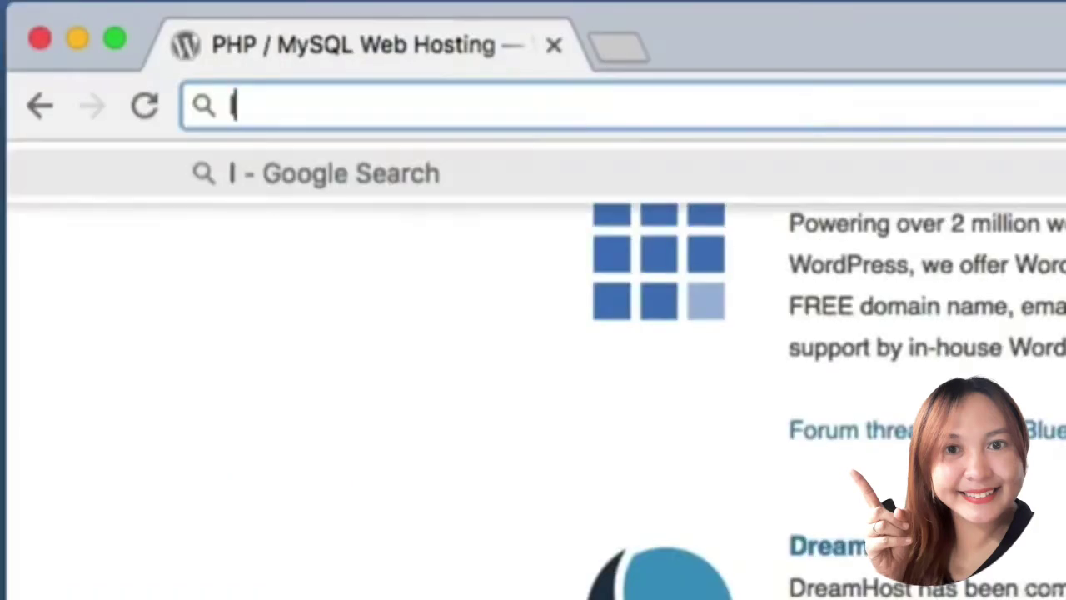
{"action": "type", "text": "earnweb"}
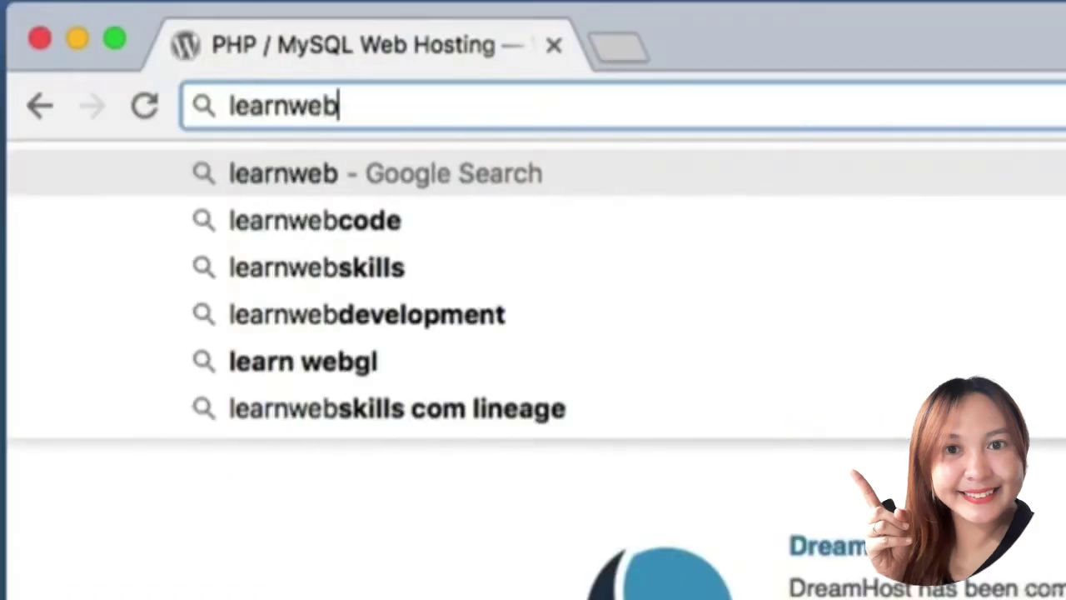
{"action": "type", "text": "code.com/"}
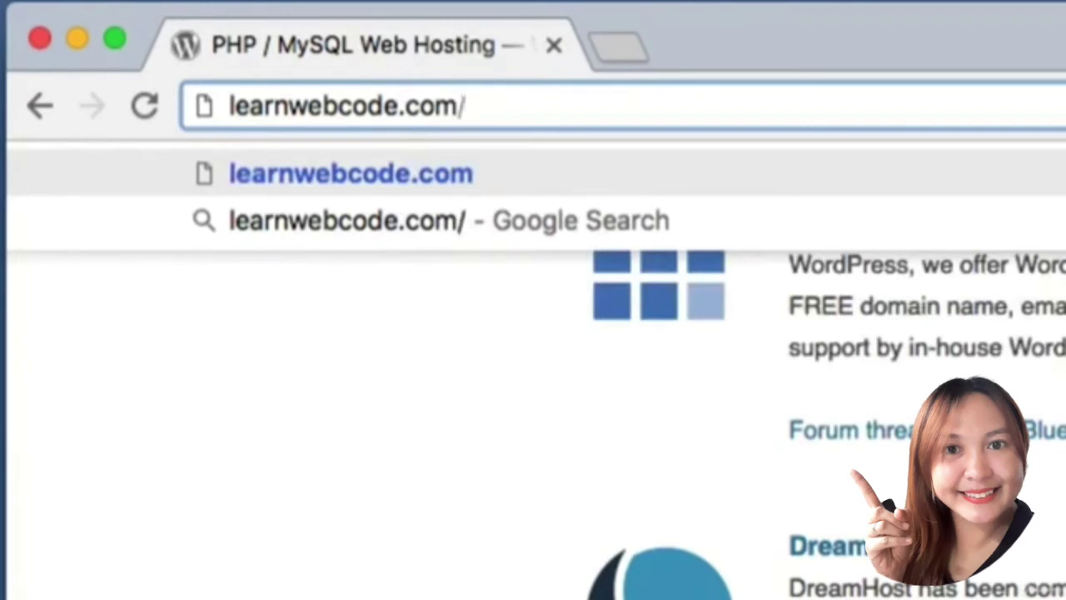
{"action": "type", "text": "student"}
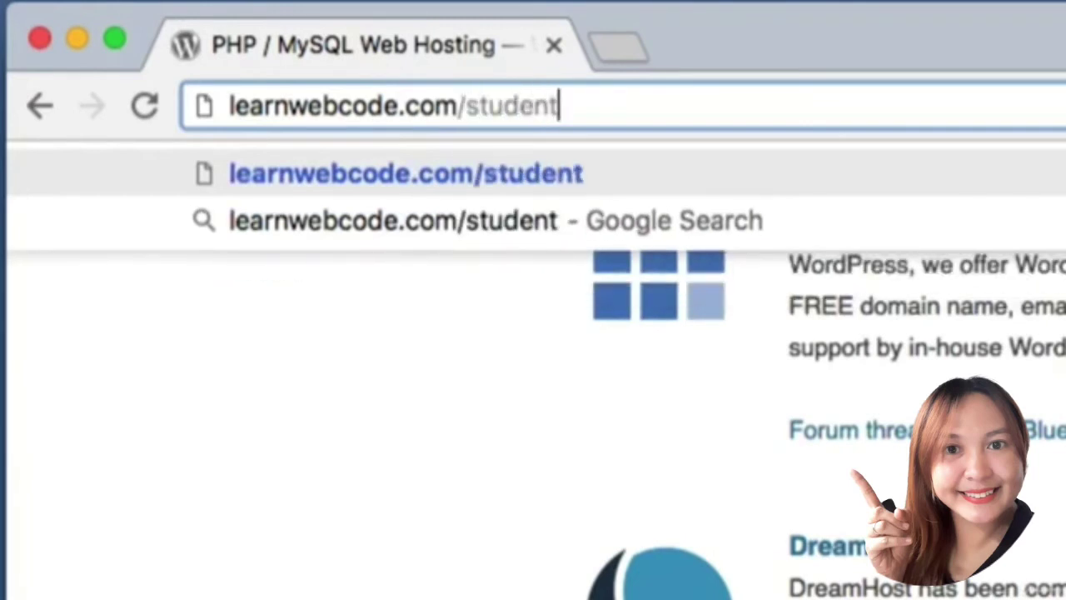
{"action": "type", "text": "-hosting"}
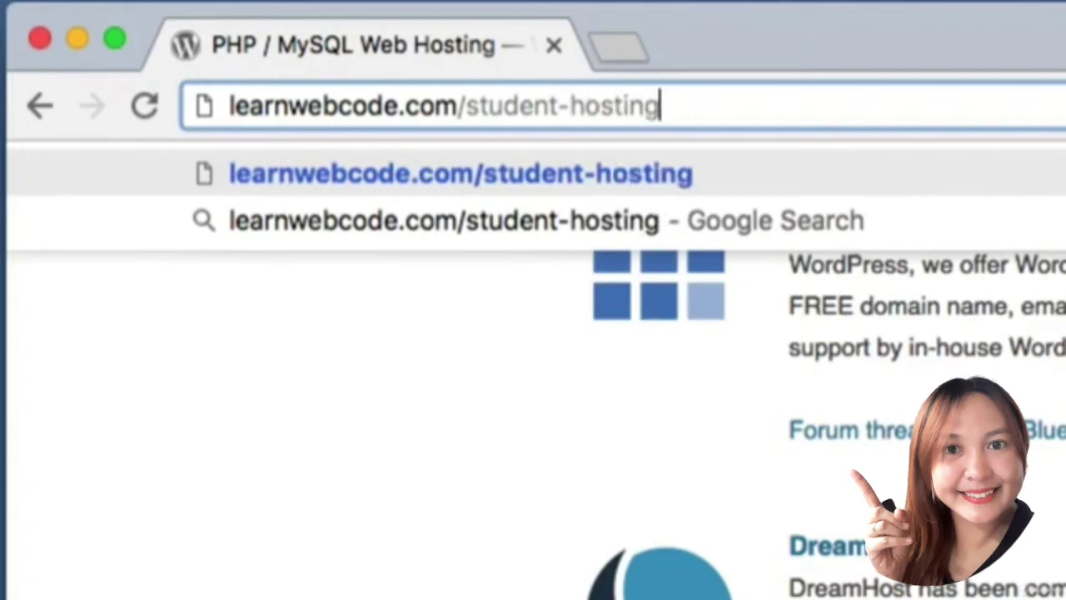
{"action": "left_click_drag", "start_coordinate": [458, 105], "coordinate": [192, 107]}
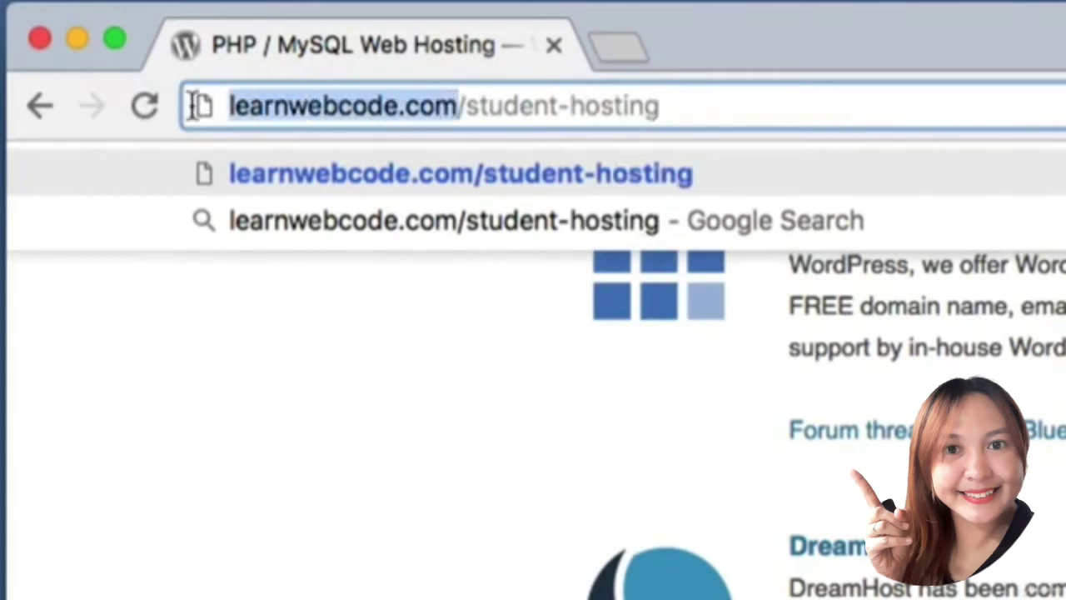
{"action": "left_click_drag", "start_coordinate": [460, 105], "coordinate": [781, 94]}
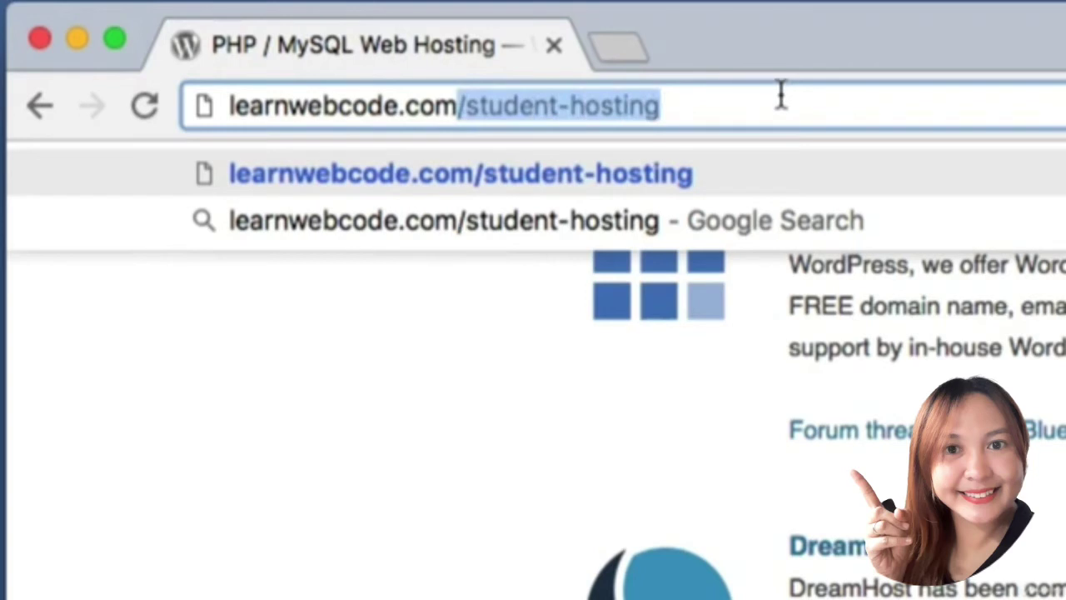
{"action": "left_click", "coordinate": [781, 94]}
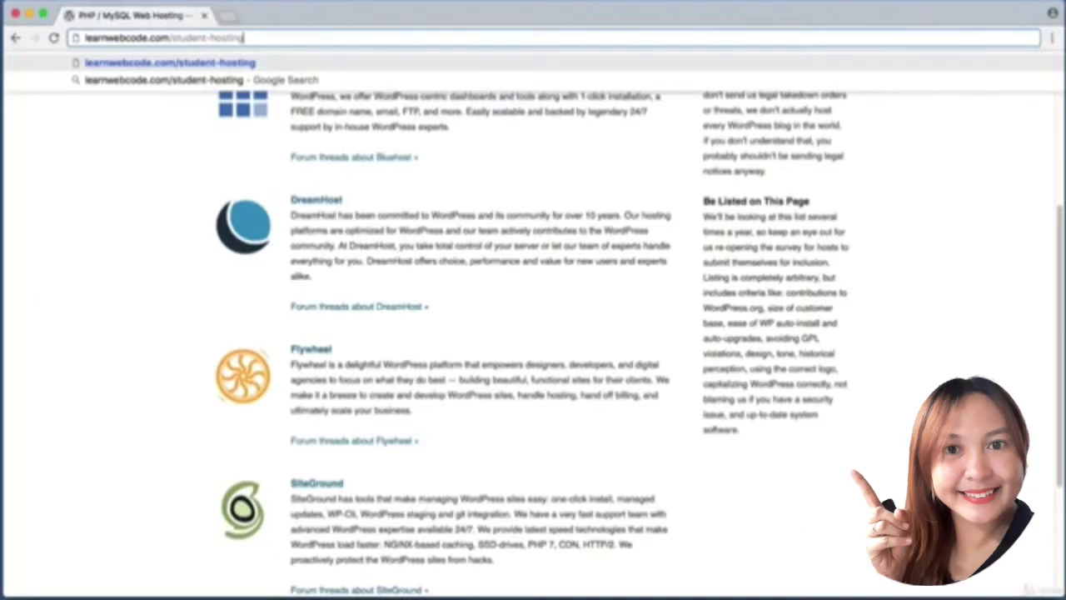
{"action": "key", "text": "Return"}
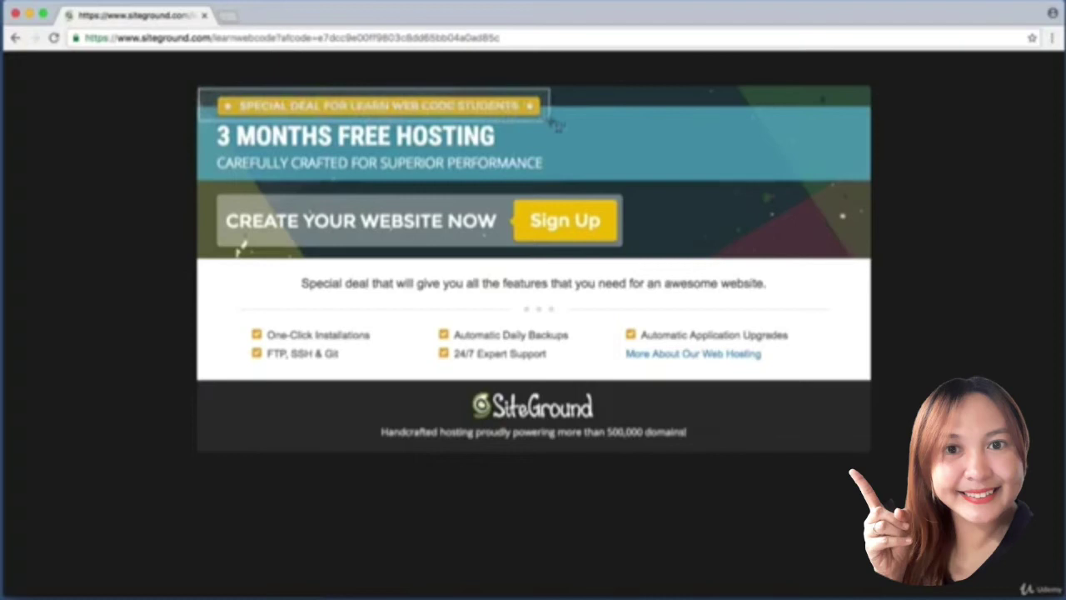
Start the student hosting sign-up from the SiteGround offer banner's Sign Up button.
{"action": "left_click_drag", "start_coordinate": [213, 184], "coordinate": [620, 261]}
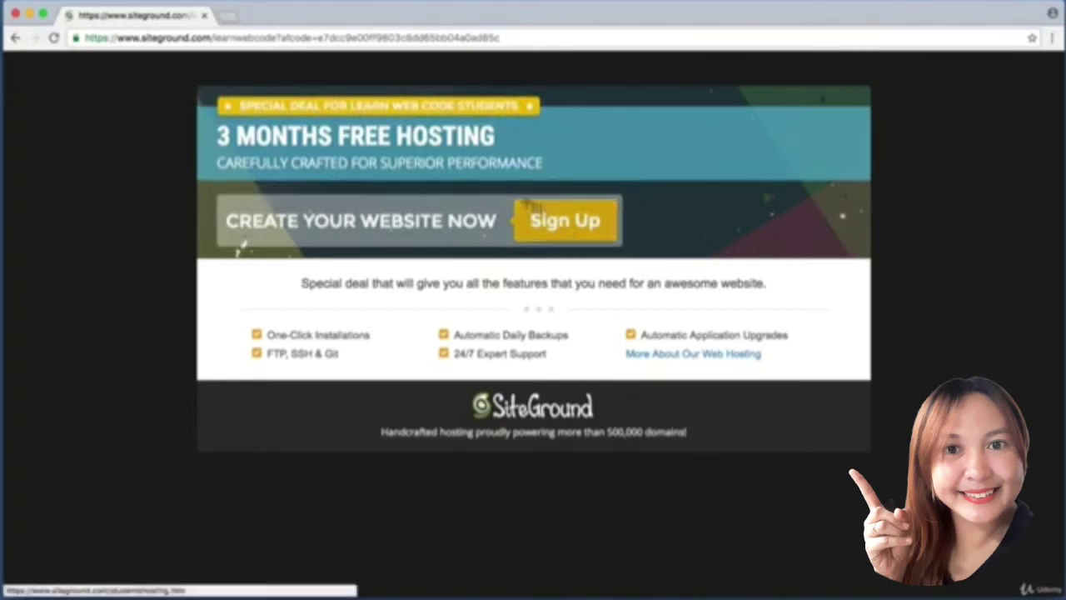
{"action": "left_click", "coordinate": [589, 223]}
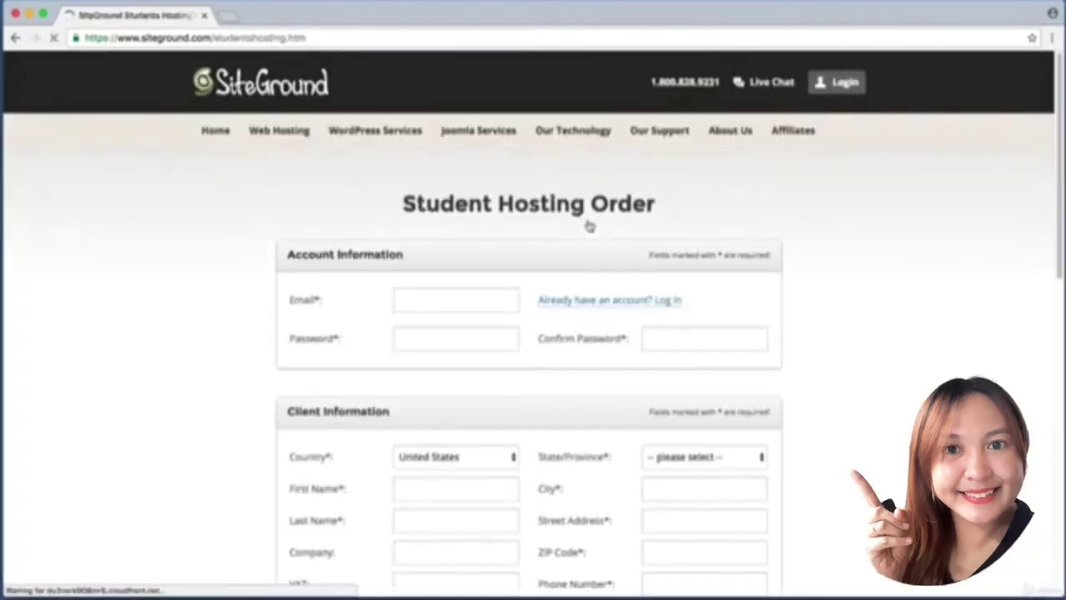
{"action": "left_click_drag", "start_coordinate": [258, 227], "coordinate": [805, 381]}
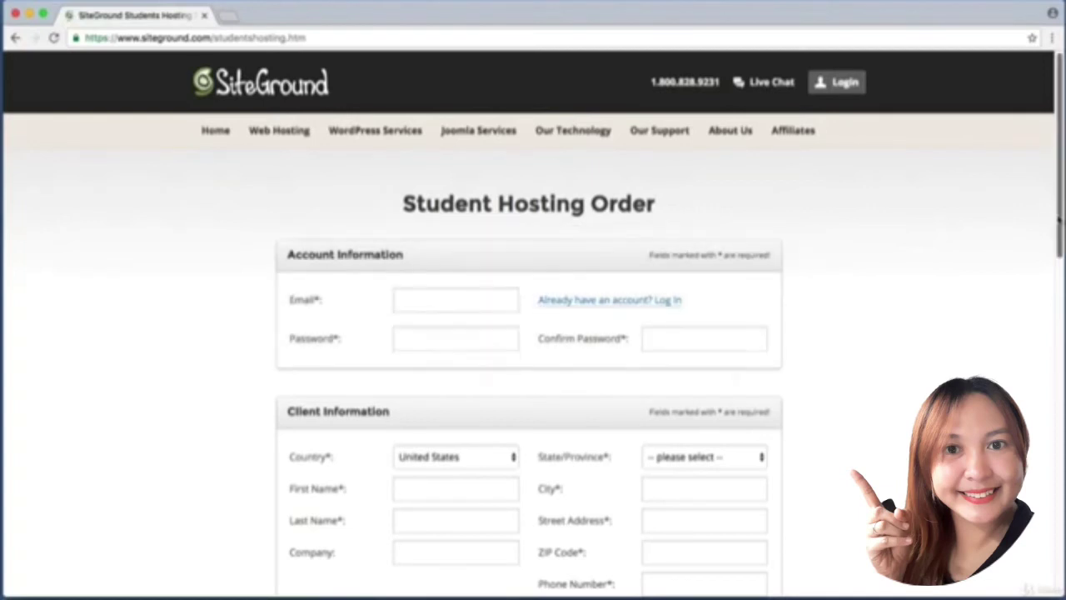
Review the Client and Plan Information, keeping the 3-month hosting period at $0.00/mo.
{"action": "scroll", "coordinate": [20, 333], "scroll_direction": "down", "scroll_amount": 3}
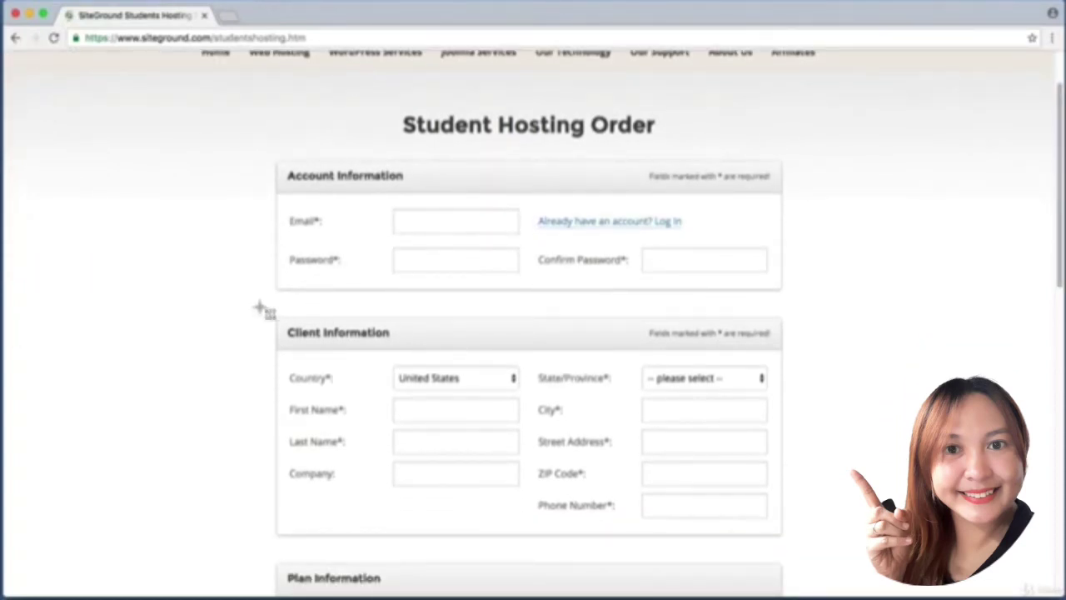
{"action": "left_click_drag", "start_coordinate": [257, 306], "coordinate": [812, 552]}
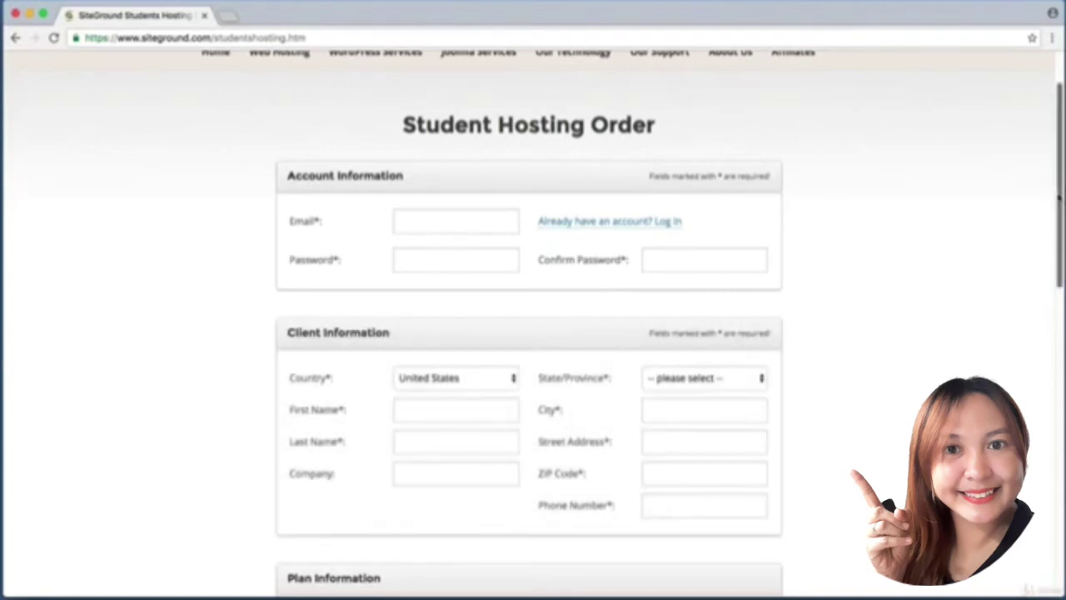
{"action": "scroll", "coordinate": [1058, 302], "scroll_direction": "down", "scroll_amount": 5}
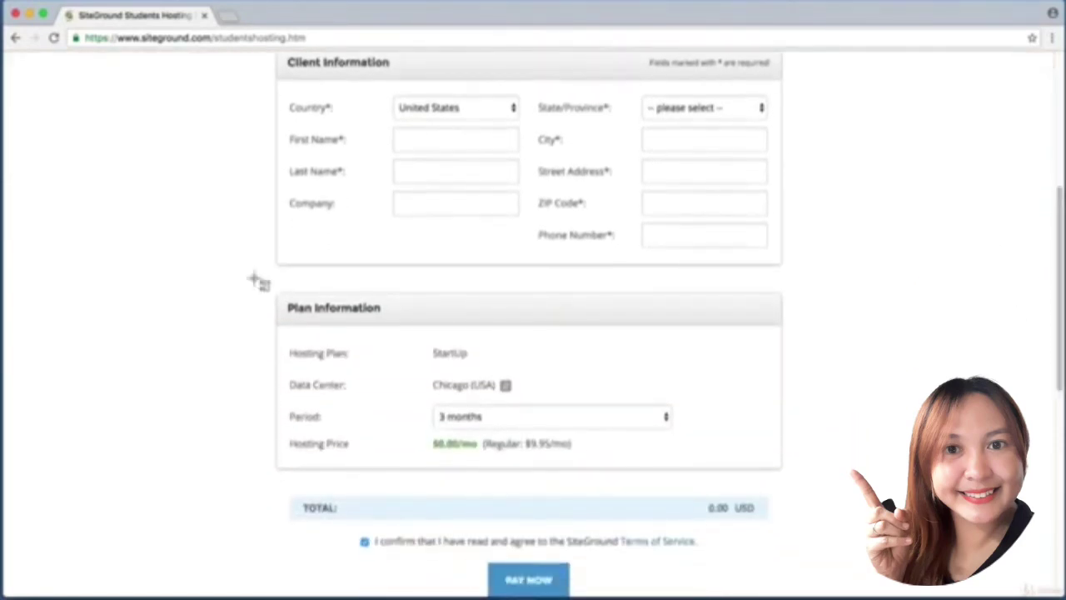
{"action": "left_click_drag", "start_coordinate": [257, 280], "coordinate": [828, 493]}
{"action": "left_click", "coordinate": [737, 463]}
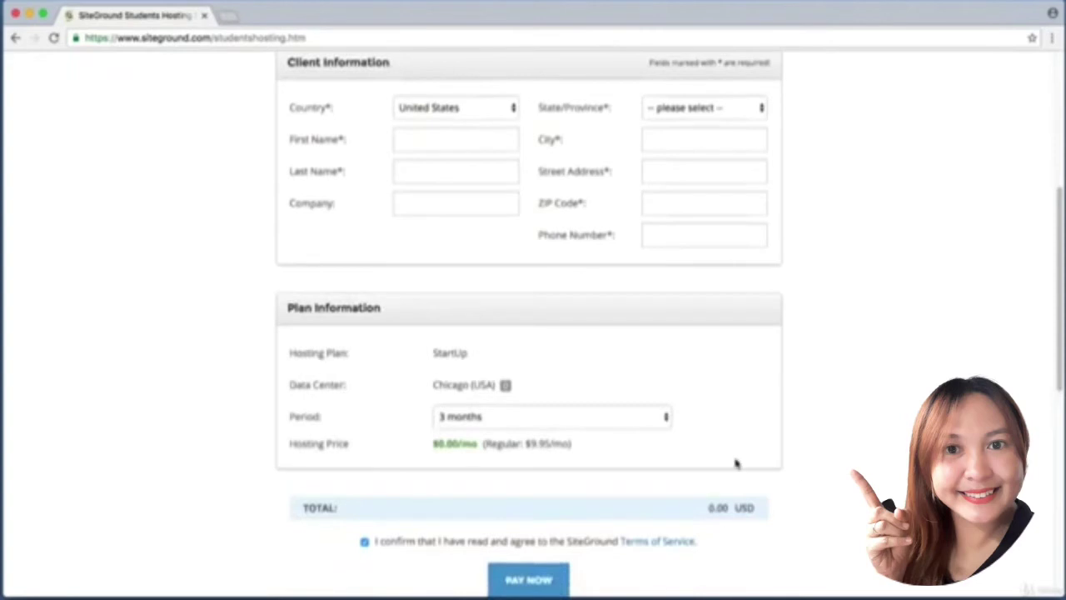
{"action": "left_click", "coordinate": [472, 416]}
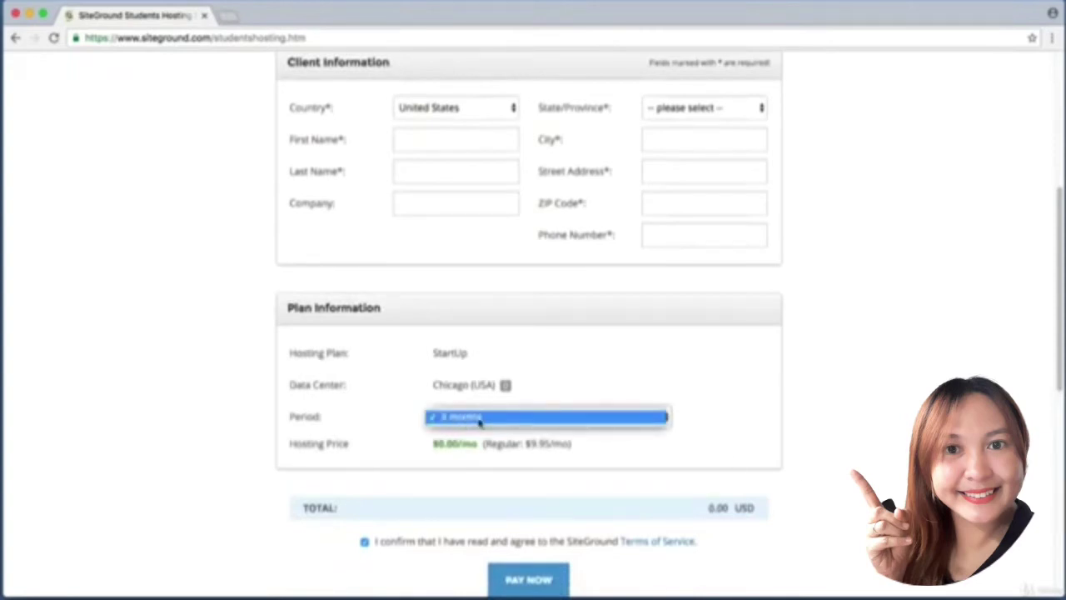
{"action": "left_click", "coordinate": [479, 418]}
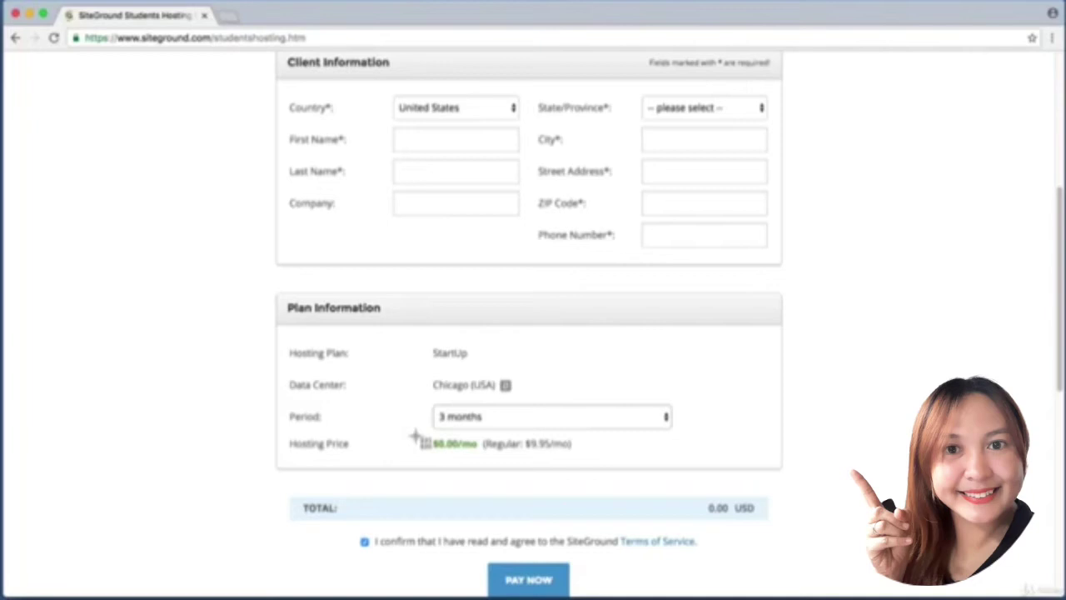
{"action": "left_click_drag", "start_coordinate": [417, 436], "coordinate": [480, 458]}
Agree to the Terms of Service and submit the 0.00 USD StartUp order.
{"action": "scroll", "coordinate": [528, 464], "scroll_direction": "down", "scroll_amount": 4}
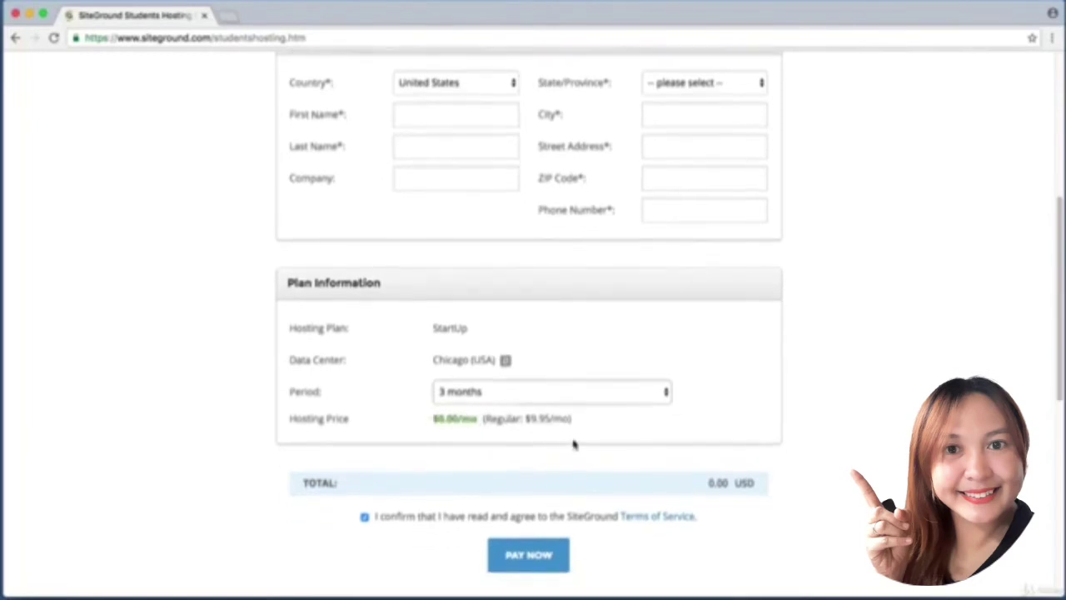
{"action": "left_click_drag", "start_coordinate": [337, 372], "coordinate": [725, 406]}
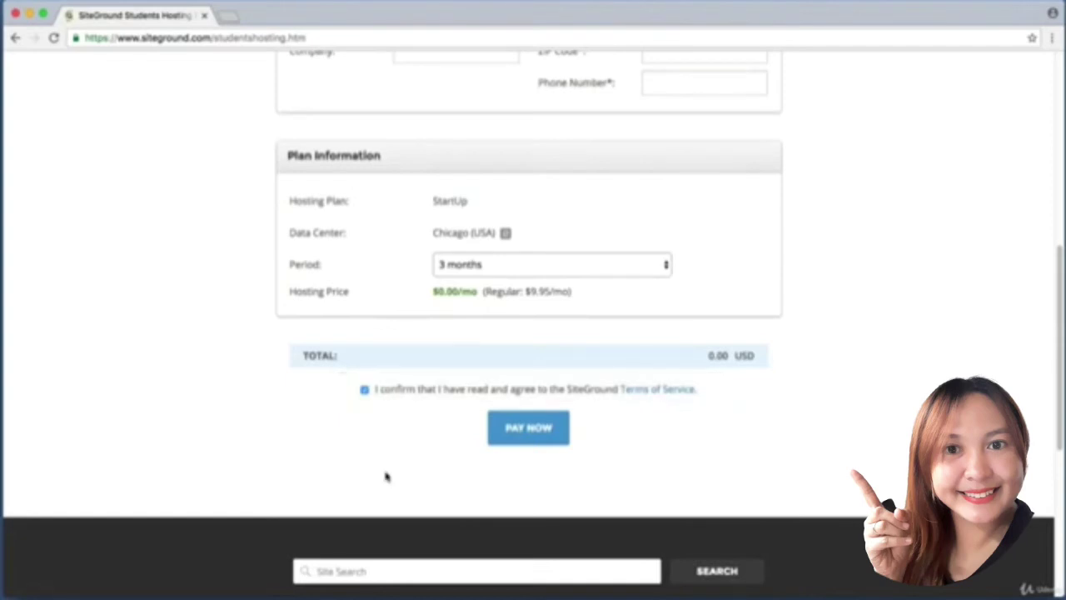
{"action": "left_click_drag", "start_coordinate": [465, 408], "coordinate": [613, 453]}
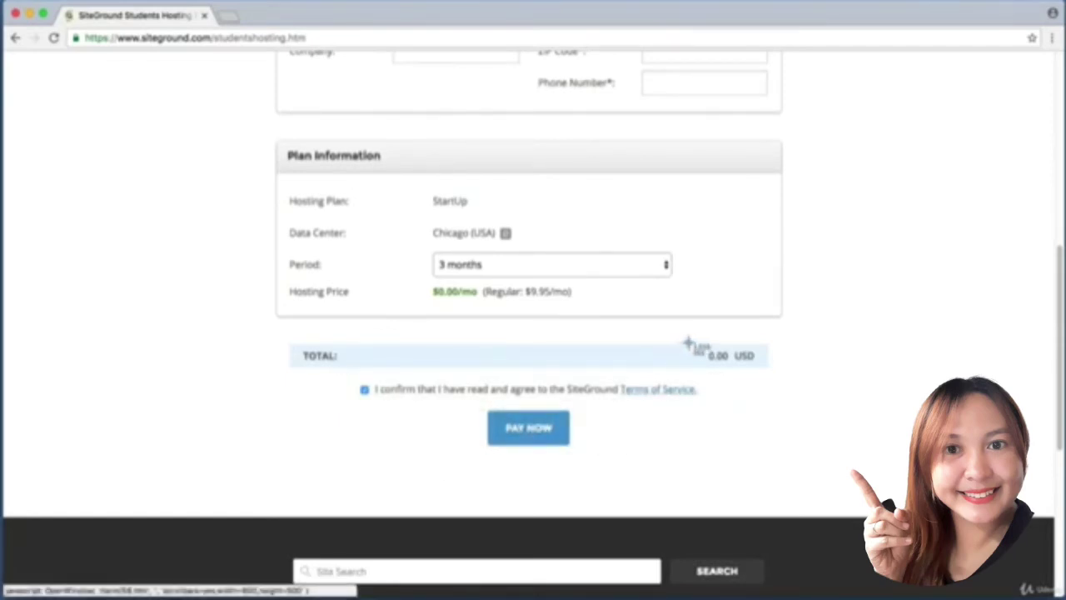
{"action": "left_click_drag", "start_coordinate": [697, 343], "coordinate": [745, 368]}
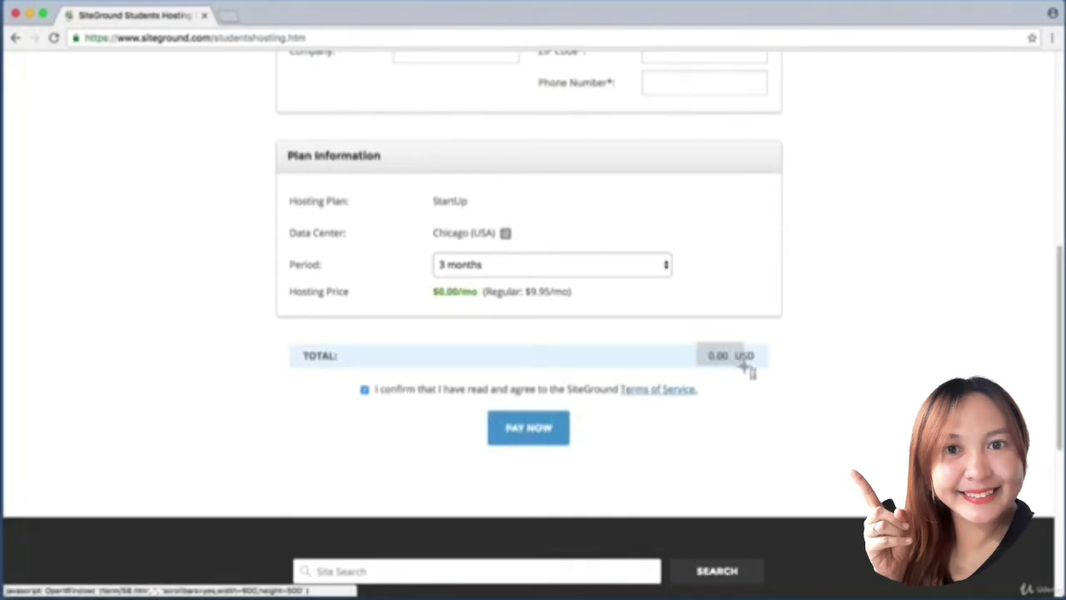
{"action": "left_click_drag", "start_coordinate": [747, 372], "coordinate": [747, 371]}
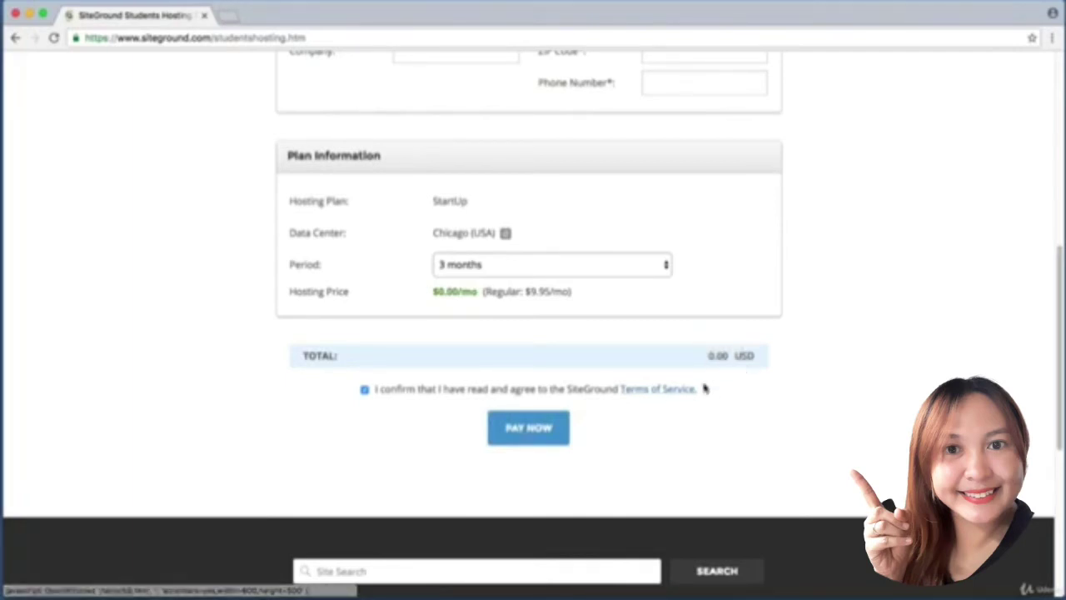
{"action": "left_click", "coordinate": [532, 441]}
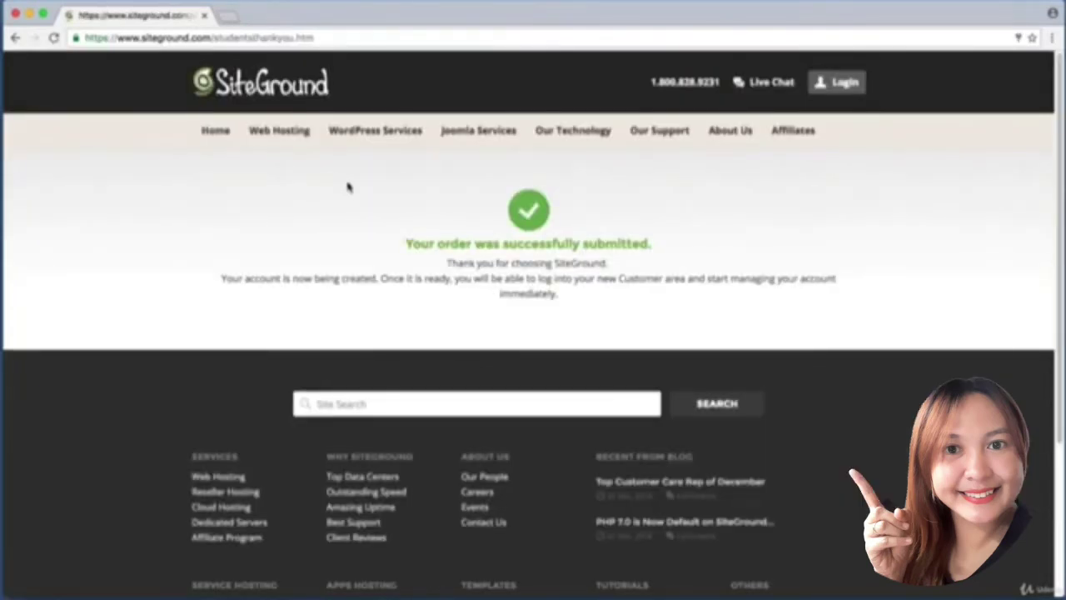
Bring up the top-bar Login dropdown showing username and password fields.
{"action": "key", "text": "super+shift+4"}
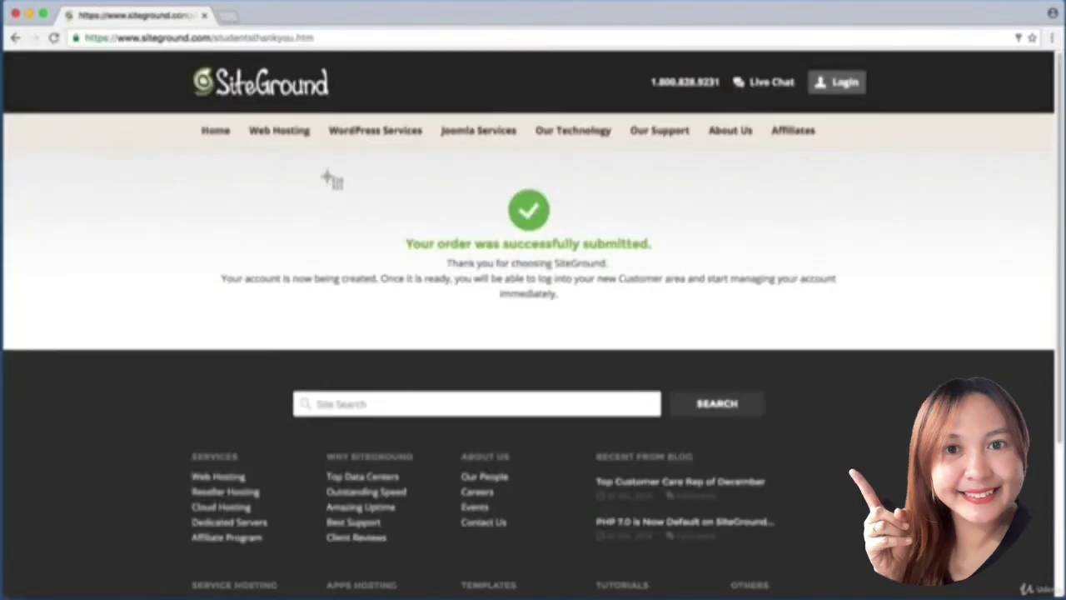
{"action": "left_click_drag", "start_coordinate": [328, 176], "coordinate": [690, 263]}
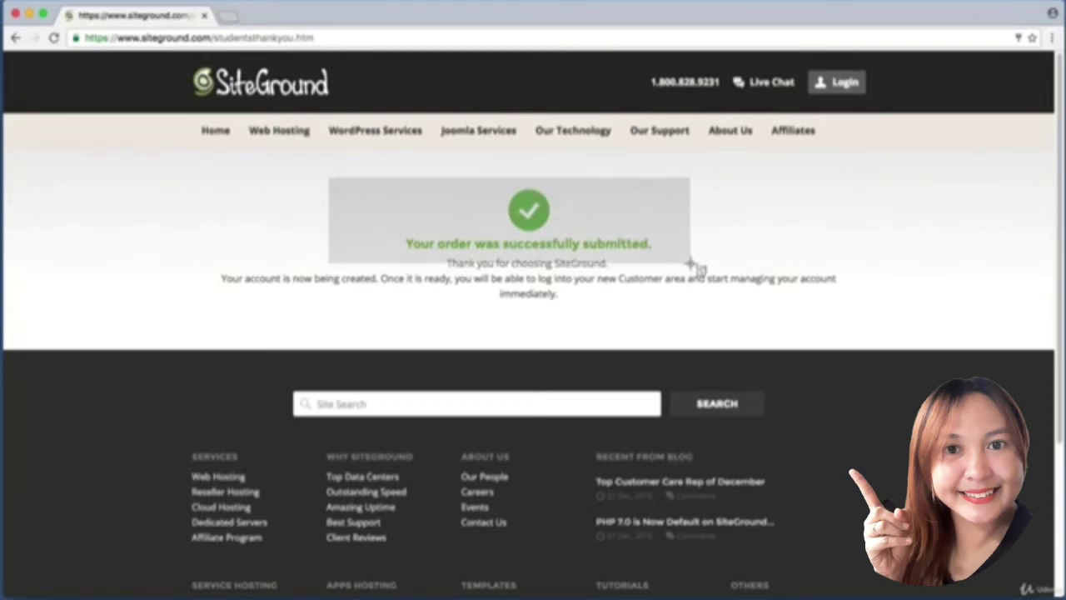
{"action": "left_click_drag", "start_coordinate": [690, 263], "coordinate": [690, 262]}
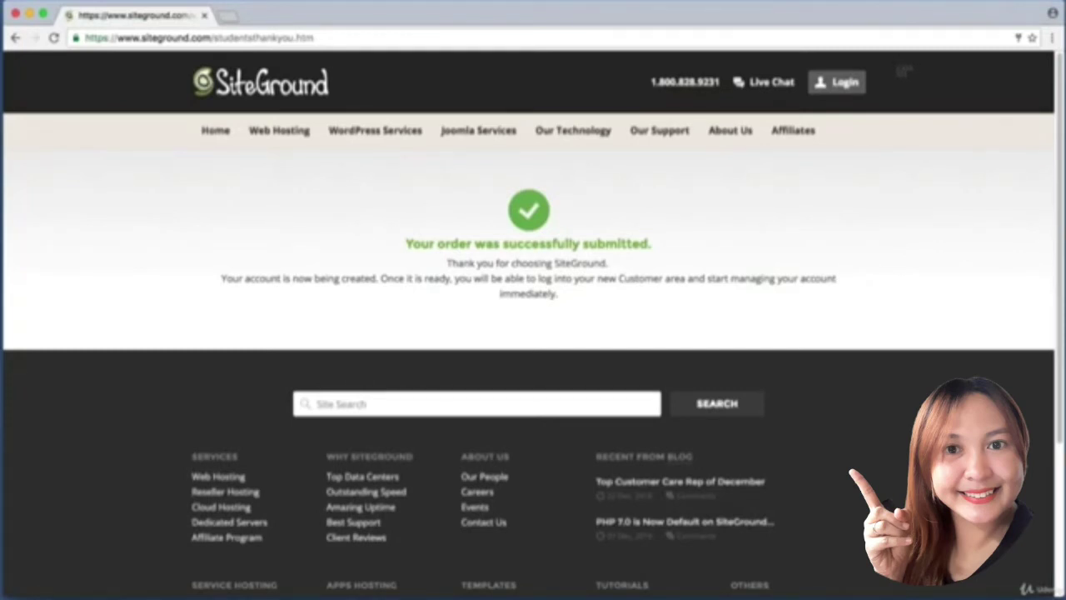
{"action": "left_click_drag", "start_coordinate": [892, 63], "coordinate": [805, 100]}
Use LOGIN in the dropdown to reach the User's Area and the new StartUp account setup.
{"action": "mouse_move", "coordinate": [840, 91]}
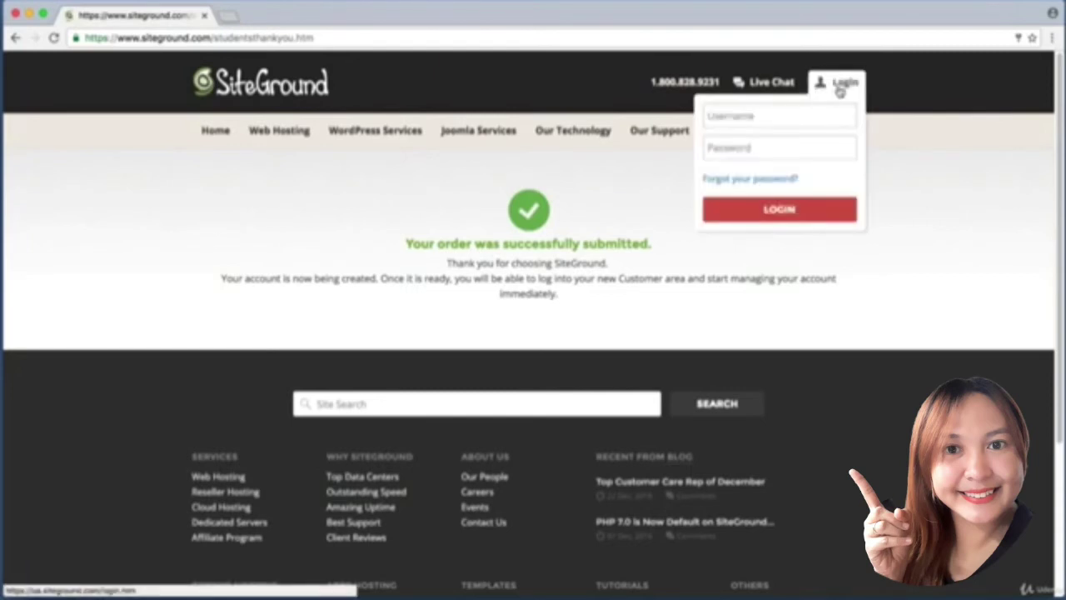
{"action": "left_click", "coordinate": [801, 123]}
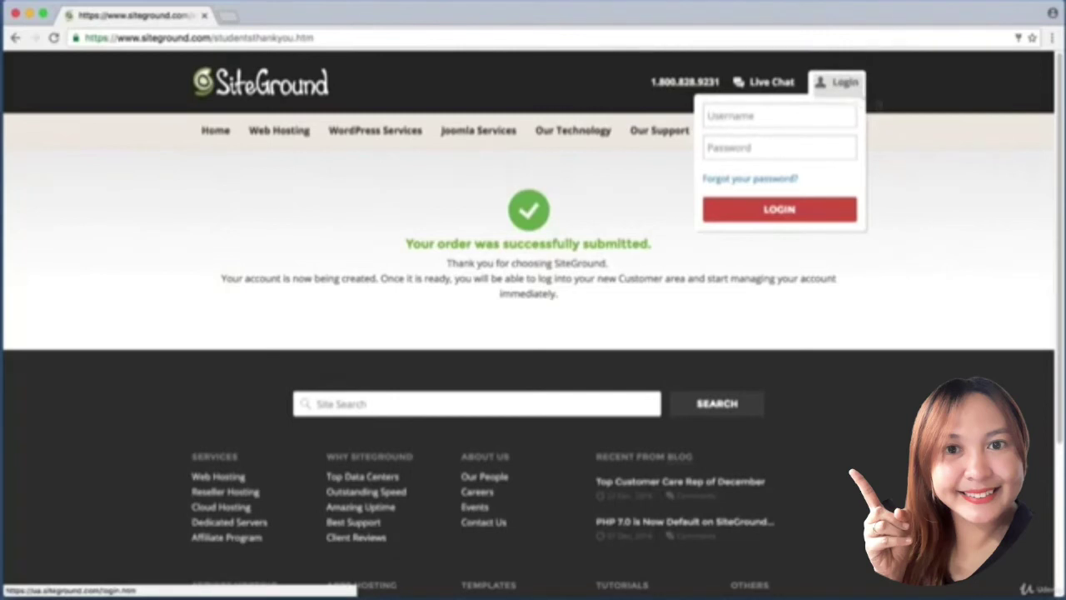
{"action": "left_click", "coordinate": [841, 83]}
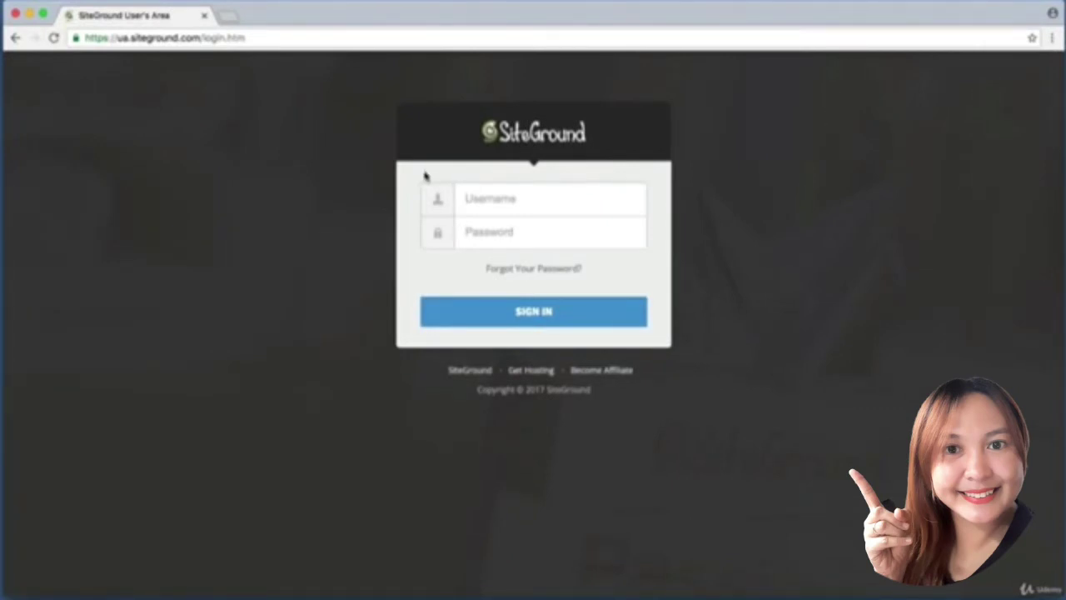
{"action": "key", "text": "super+shift+4"}
{"action": "left_click_drag", "start_coordinate": [424, 179], "coordinate": [618, 222]}
{"action": "key", "text": "super+shift+4"}
{"action": "left_click_drag", "start_coordinate": [426, 218], "coordinate": [582, 241]}
Choose 'Start a new website' for the new hosting account.
{"action": "key", "text": "super+shift+4"}
{"action": "left_click_drag", "start_coordinate": [373, 268], "coordinate": [704, 342]}
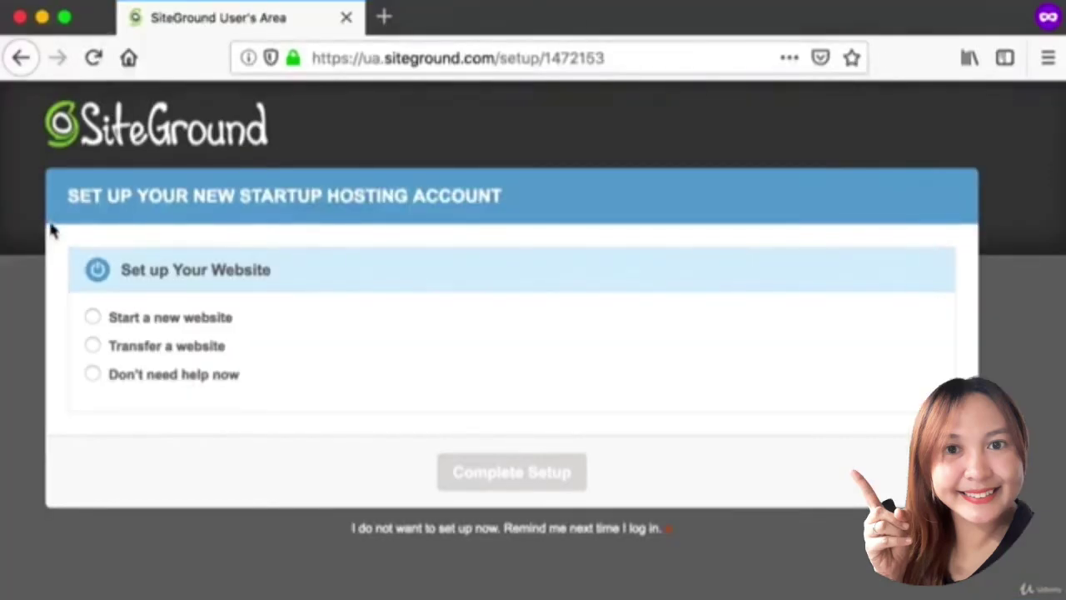
{"action": "key", "text": "super+shift+4"}
{"action": "left_click_drag", "start_coordinate": [49, 225], "coordinate": [490, 294]}
{"action": "left_click_drag", "start_coordinate": [65, 302], "coordinate": [262, 338]}
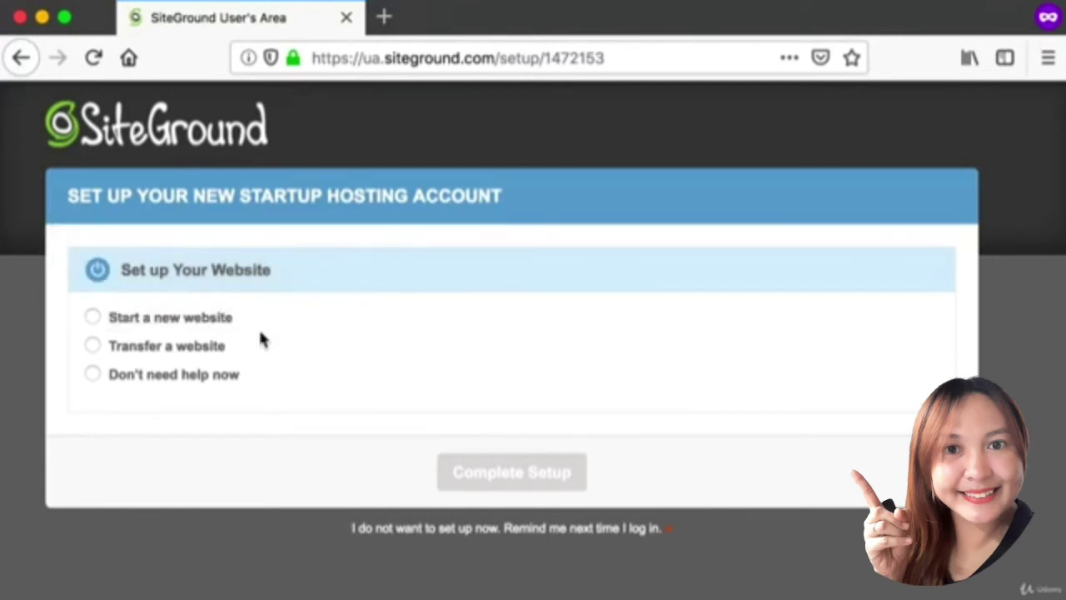
{"action": "left_click", "coordinate": [92, 317]}
Pick WordPress as the software to install.
{"action": "scroll", "coordinate": [129, 311], "scroll_direction": "down", "scroll_amount": 4}
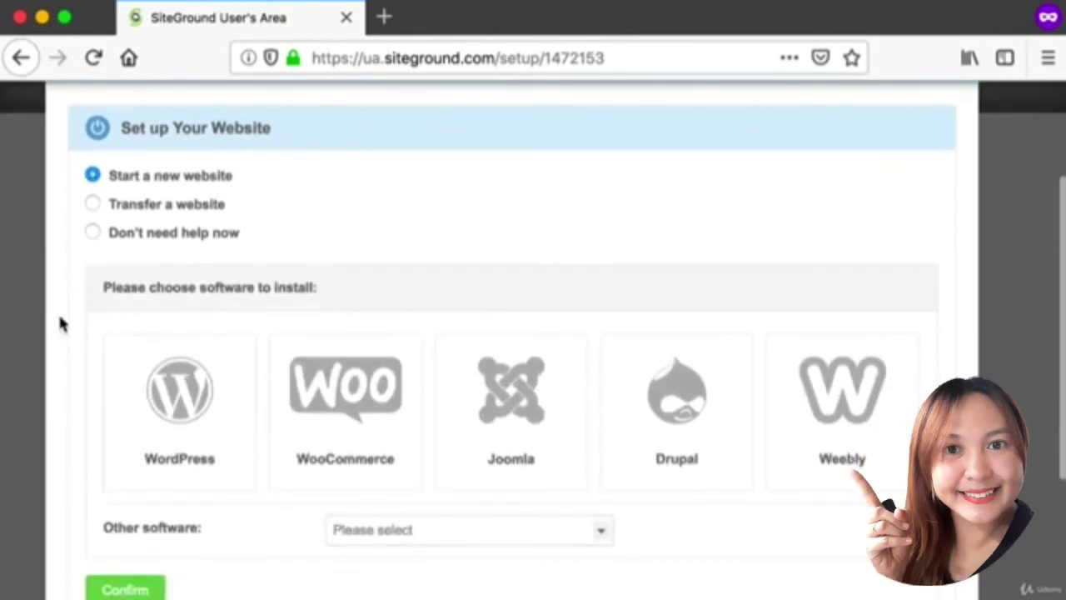
{"action": "key", "text": "super+shift+4"}
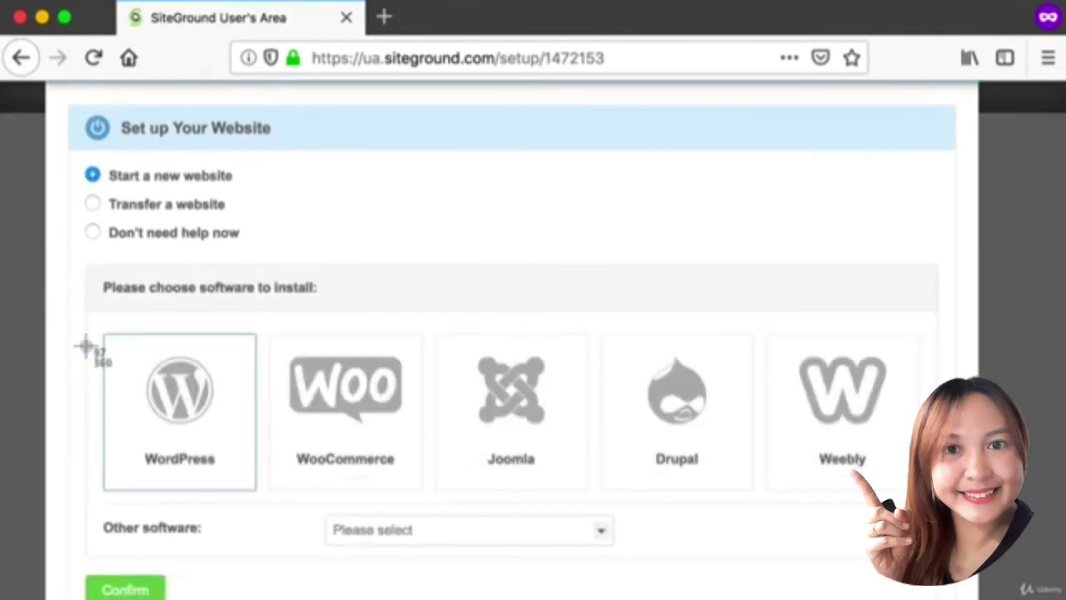
{"action": "left_click_drag", "start_coordinate": [67, 313], "coordinate": [306, 530]}
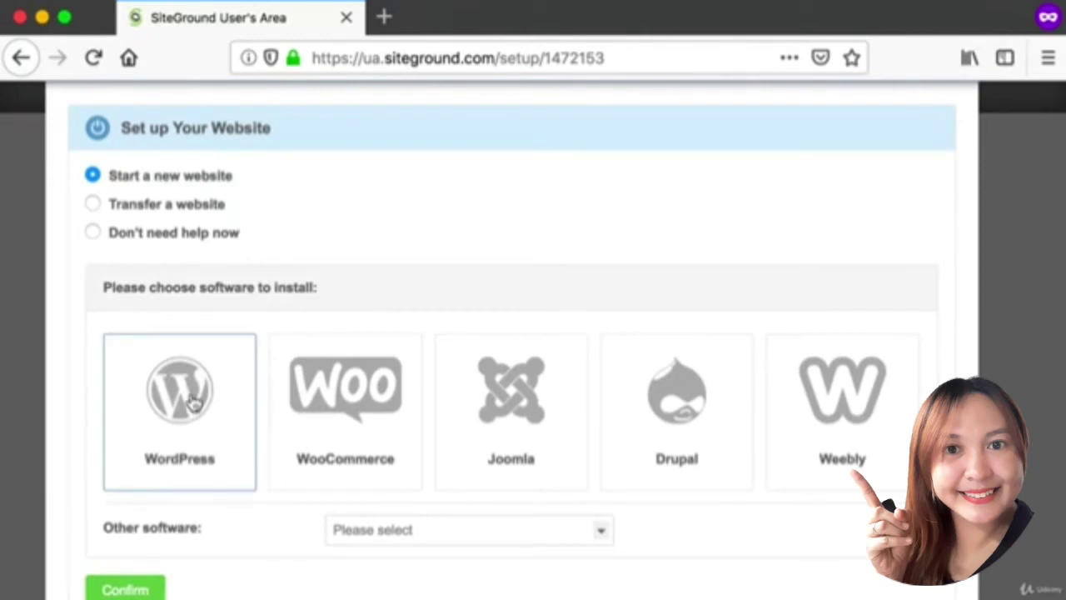
{"action": "left_click", "coordinate": [197, 405]}
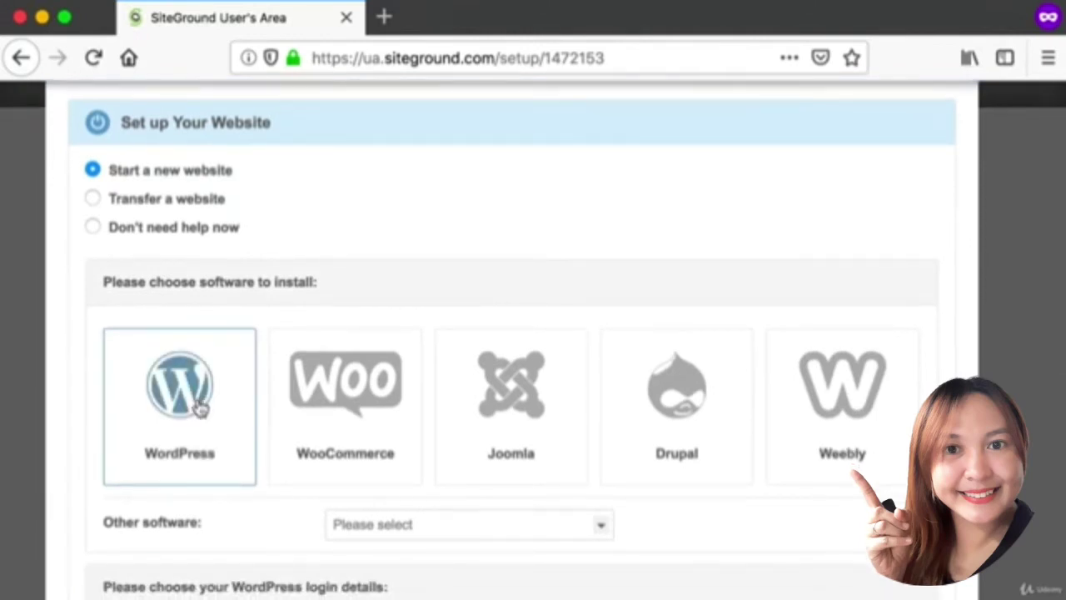
{"action": "scroll", "coordinate": [198, 404], "scroll_direction": "down", "scroll_amount": 8}
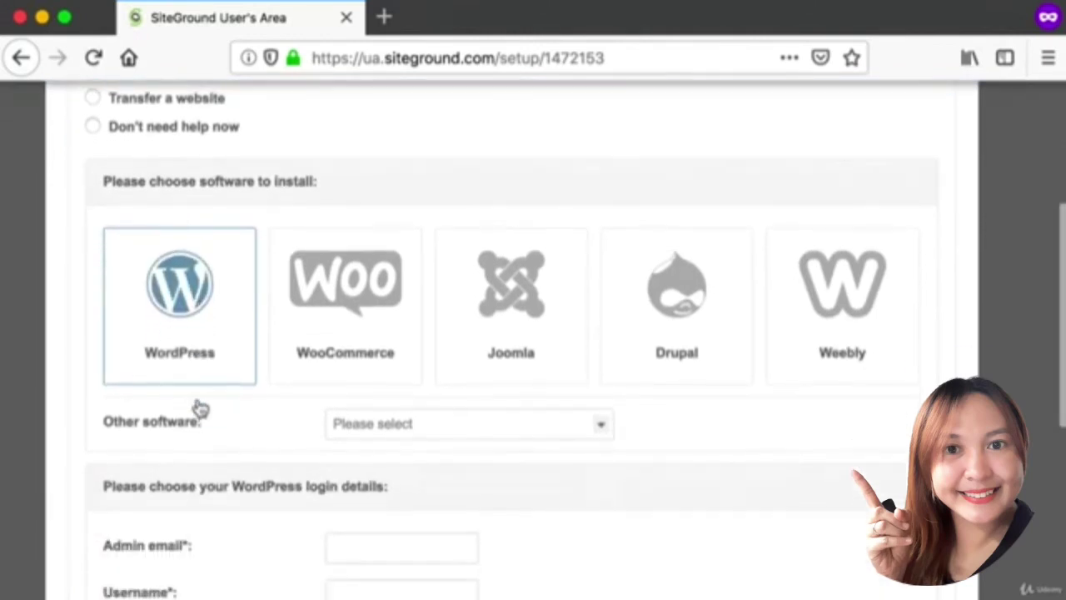
Select the Admin email field in the WordPress login details form.
{"action": "key", "text": "super+shift+4"}
{"action": "left_click_drag", "start_coordinate": [63, 203], "coordinate": [966, 470]}
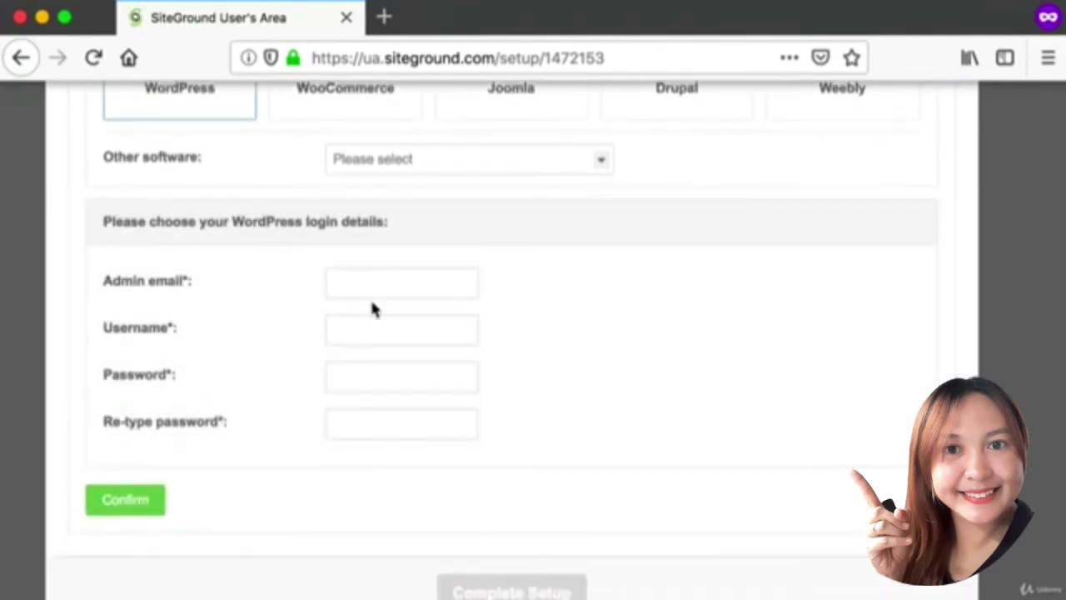
{"action": "key", "text": "super+shift+4"}
{"action": "left_click_drag", "start_coordinate": [83, 262], "coordinate": [510, 310]}
{"action": "left_click", "coordinate": [380, 281]}
{"action": "key", "text": "super+shift+4"}
{"action": "left_click_drag", "start_coordinate": [103, 268], "coordinate": [560, 300]}
{"action": "key", "text": "super+shift+4"}
{"action": "left_click_drag", "start_coordinate": [73, 308], "coordinate": [555, 346]}
Enter the admin username, replacing a too-short first entry, and look over the password fields.
{"action": "type", "text": "admin"}
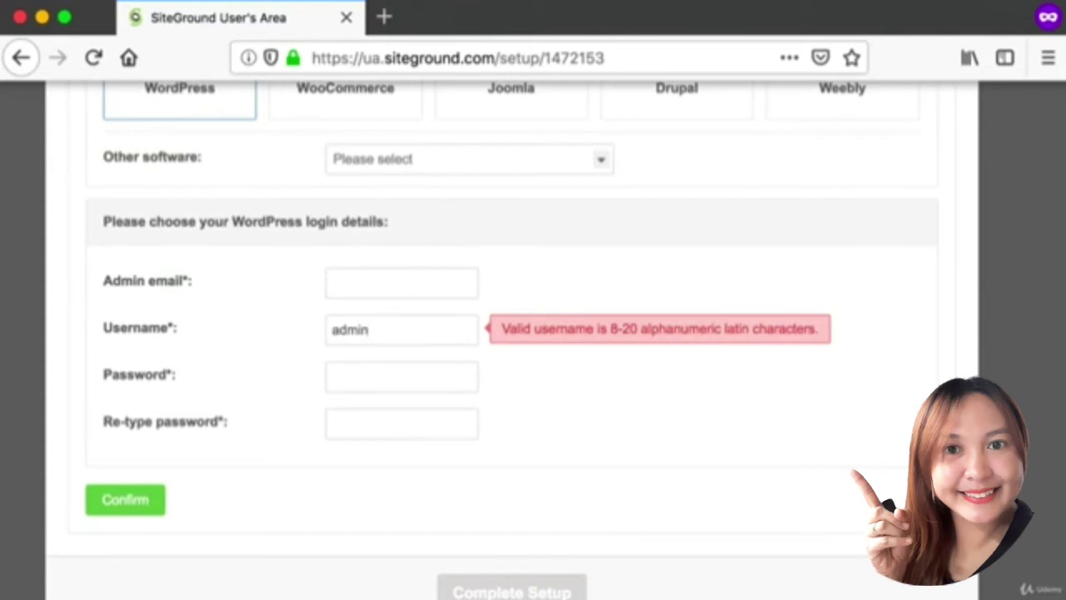
{"action": "key", "text": "BackSpace"}
{"action": "key", "text": "BackSpace"}
{"action": "key", "text": "BackSpace"}
{"action": "key", "text": "BackSpace"}
{"action": "key", "text": "BackSpace"}
{"action": "type", "text": "mysecretadmin"}
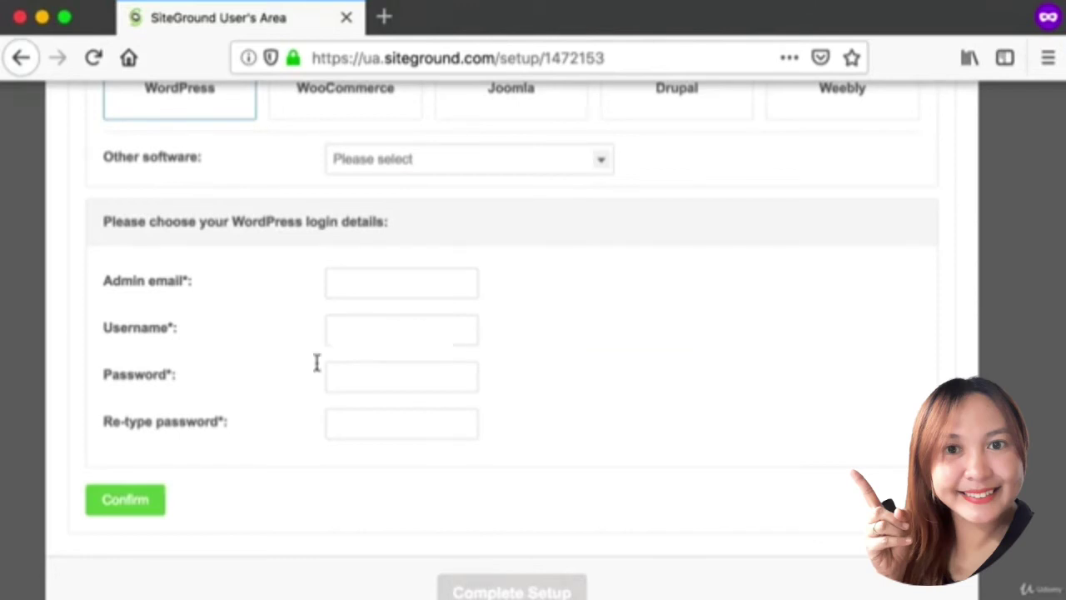
{"action": "key", "text": "super+shift+4"}
{"action": "left_click_drag", "start_coordinate": [101, 357], "coordinate": [533, 442]}
{"action": "key", "text": "super+shift+4"}
{"action": "left_click_drag", "start_coordinate": [80, 459], "coordinate": [251, 530]}
{"action": "key", "text": "super+shift+4"}
{"action": "left_click_drag", "start_coordinate": [74, 267], "coordinate": [571, 297]}
{"action": "scroll", "coordinate": [487, 405], "scroll_direction": "up", "scroll_amount": 1}
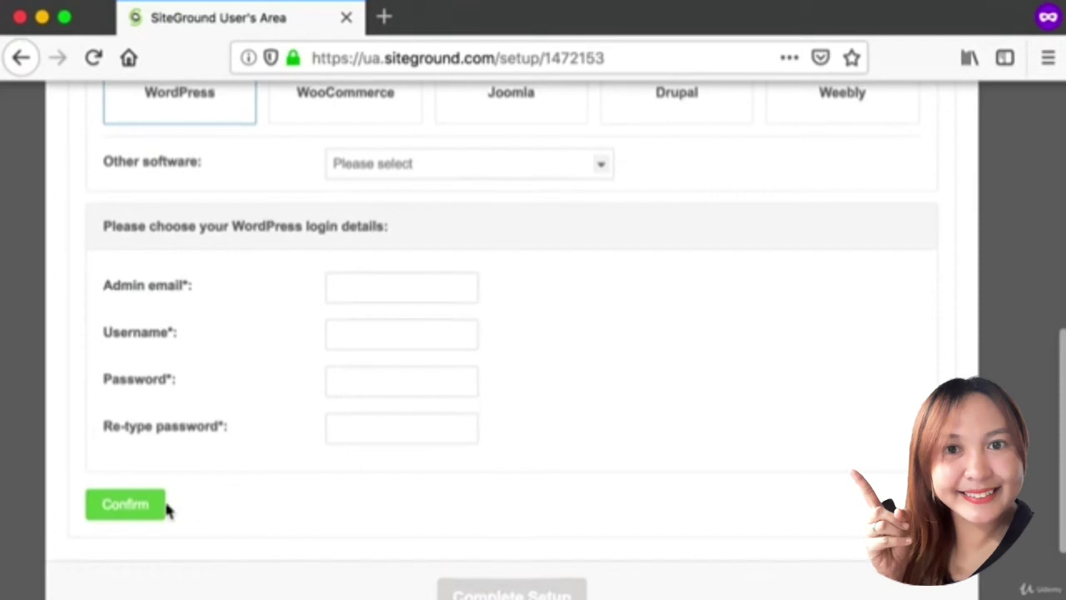
{"action": "key", "text": "super+shift+4"}
{"action": "left_click_drag", "start_coordinate": [67, 465], "coordinate": [245, 522]}
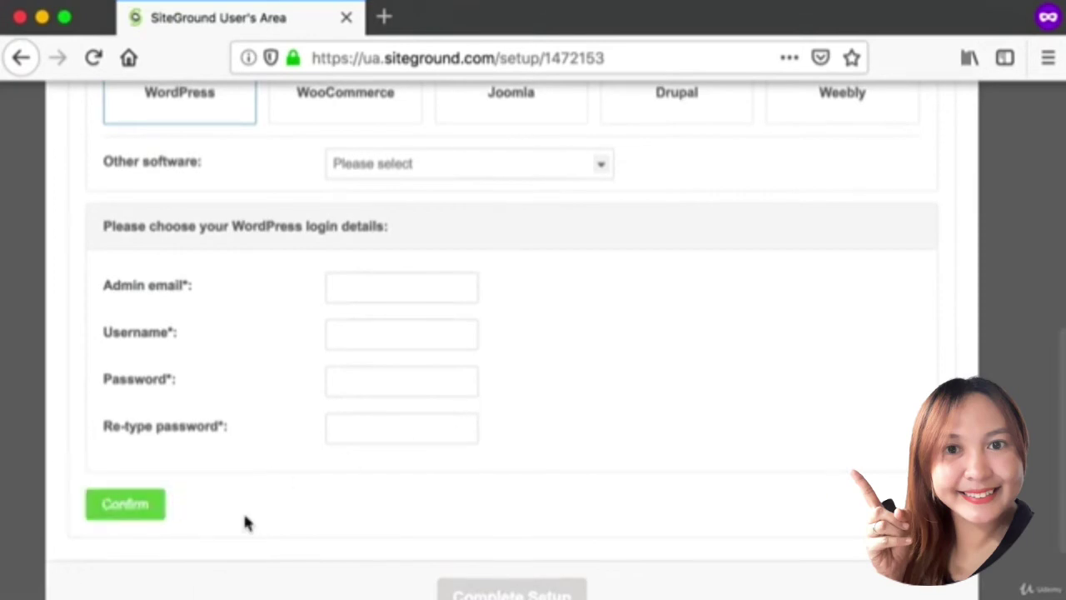
Confirm the WordPress login details.
{"action": "left_click", "coordinate": [139, 516]}
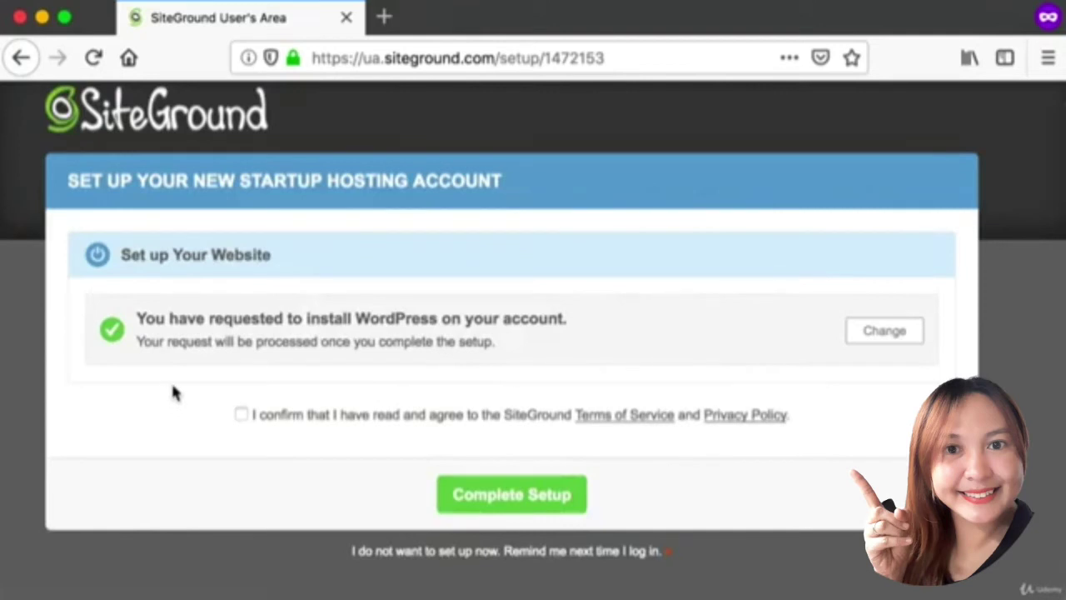
{"action": "key", "text": "super+shift+4"}
{"action": "left_click_drag", "start_coordinate": [217, 384], "coordinate": [463, 442]}
Accept the Terms of Service and complete the hosting account setup.
{"action": "key", "text": "super+shift+4"}
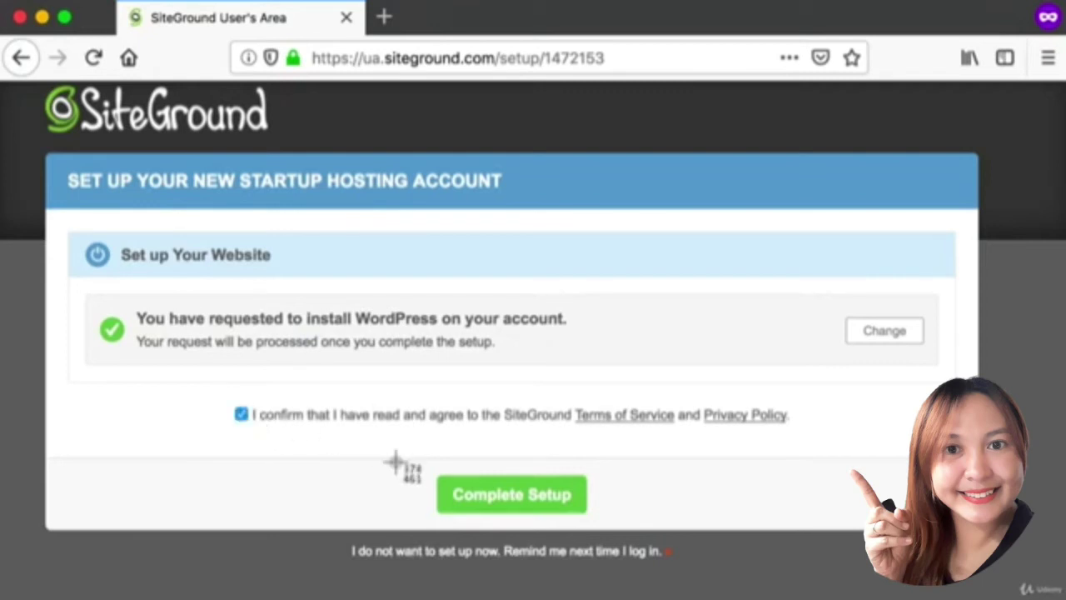
{"action": "left_click_drag", "start_coordinate": [393, 461], "coordinate": [688, 519]}
{"action": "left_click", "coordinate": [471, 501]}
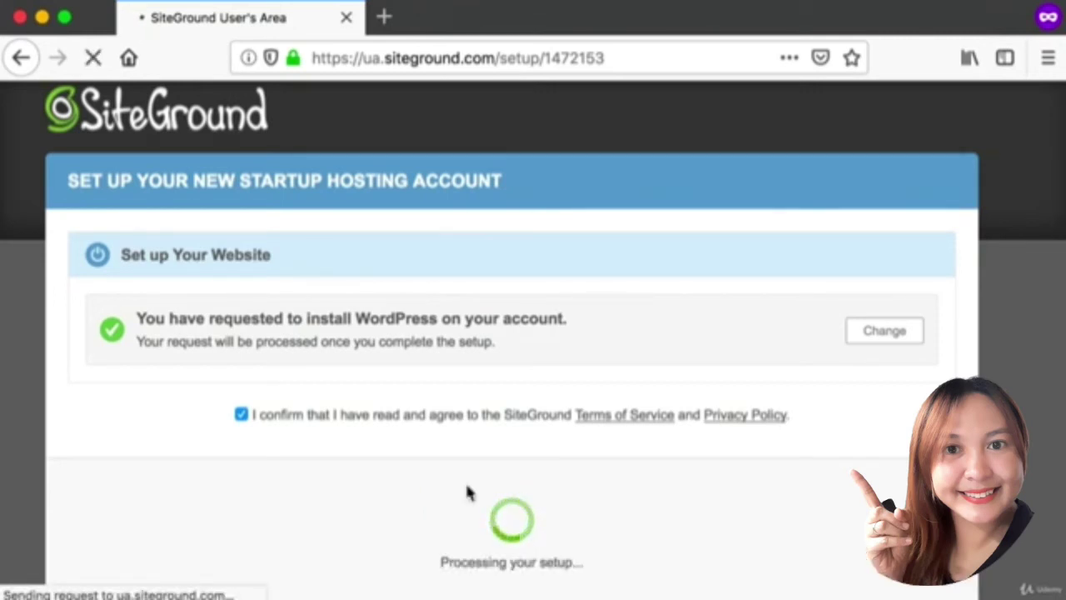
{"action": "key", "text": "super+shift+4"}
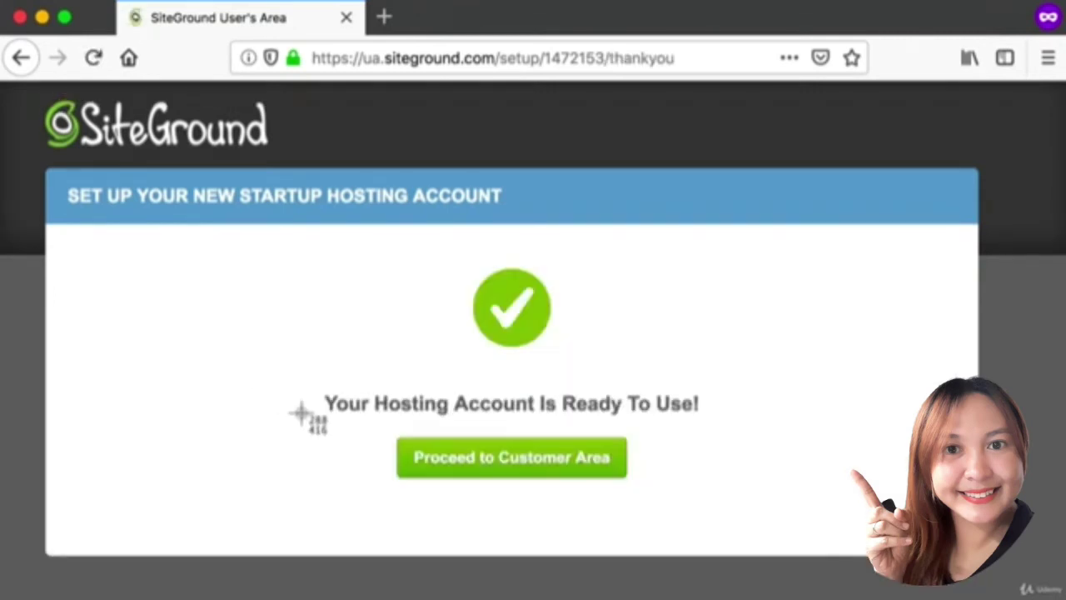
{"action": "left_click_drag", "start_coordinate": [303, 416], "coordinate": [688, 501]}
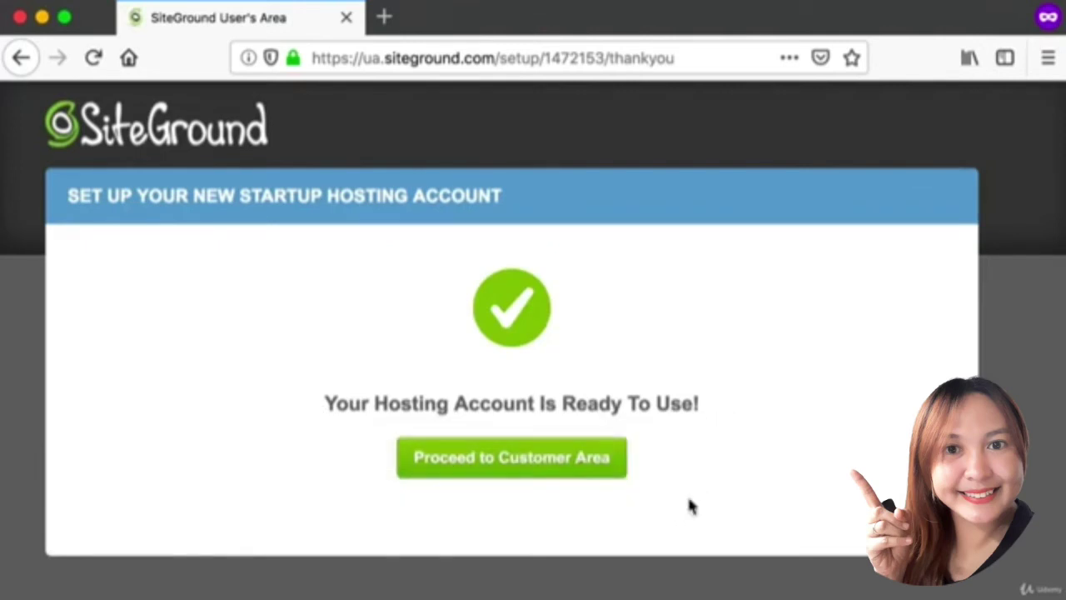
{"action": "left_click", "coordinate": [503, 463]}
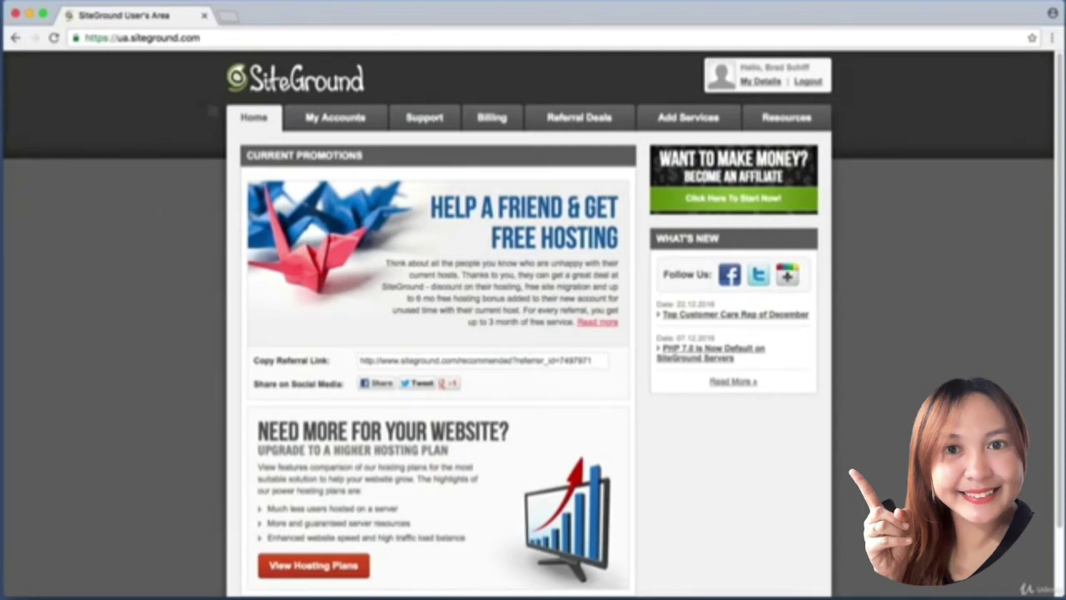
{"action": "left_click", "coordinate": [350, 123]}
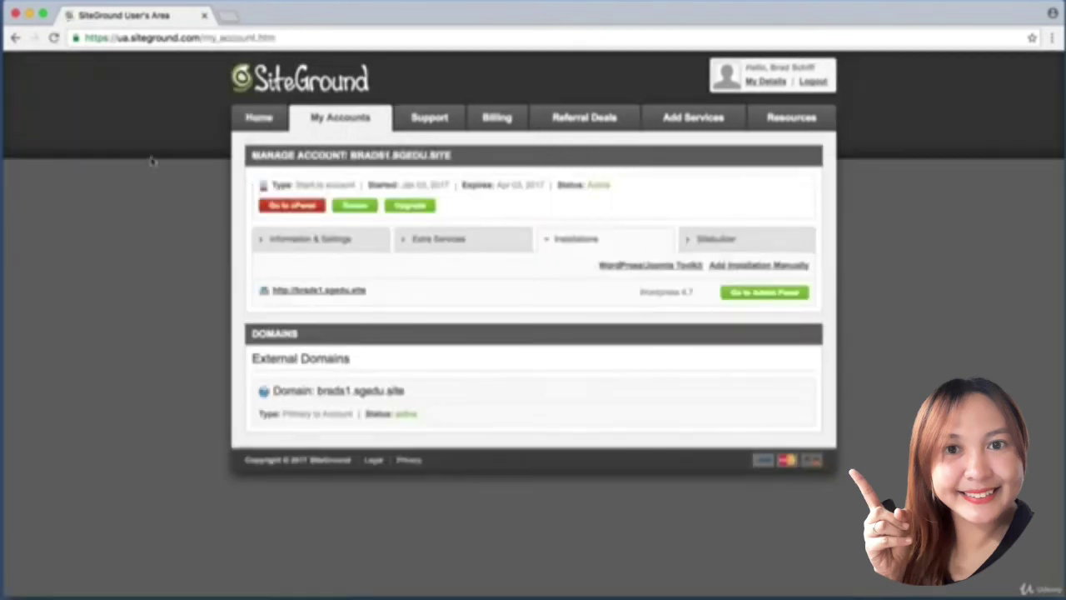
{"action": "left_click_drag", "start_coordinate": [425, 305], "coordinate": [428, 308]}
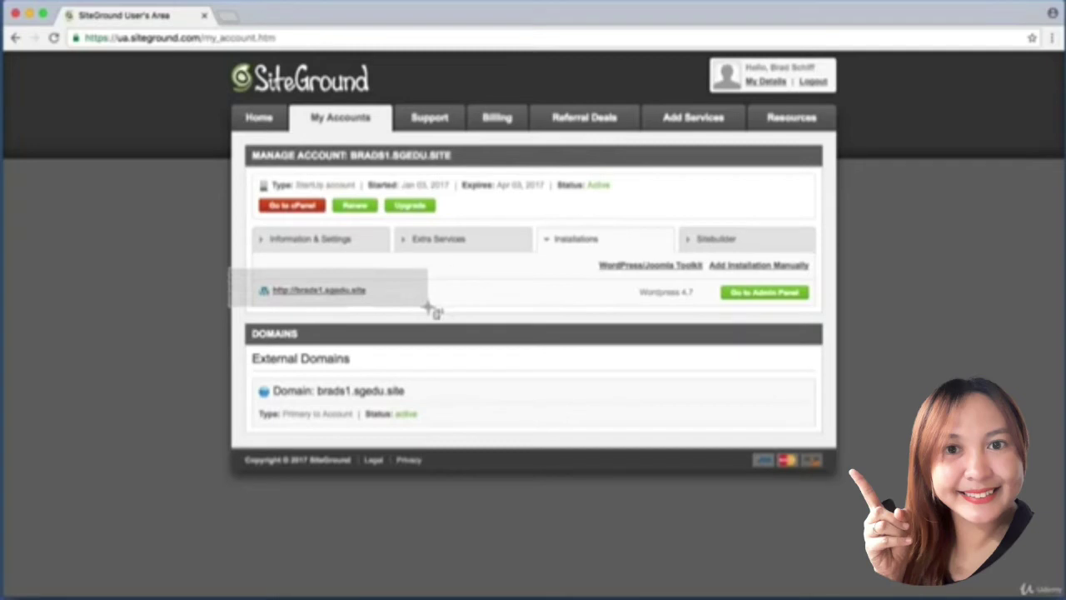
{"action": "left_click_drag", "start_coordinate": [428, 308], "coordinate": [429, 308]}
{"action": "left_click_drag", "start_coordinate": [252, 273], "coordinate": [386, 302]}
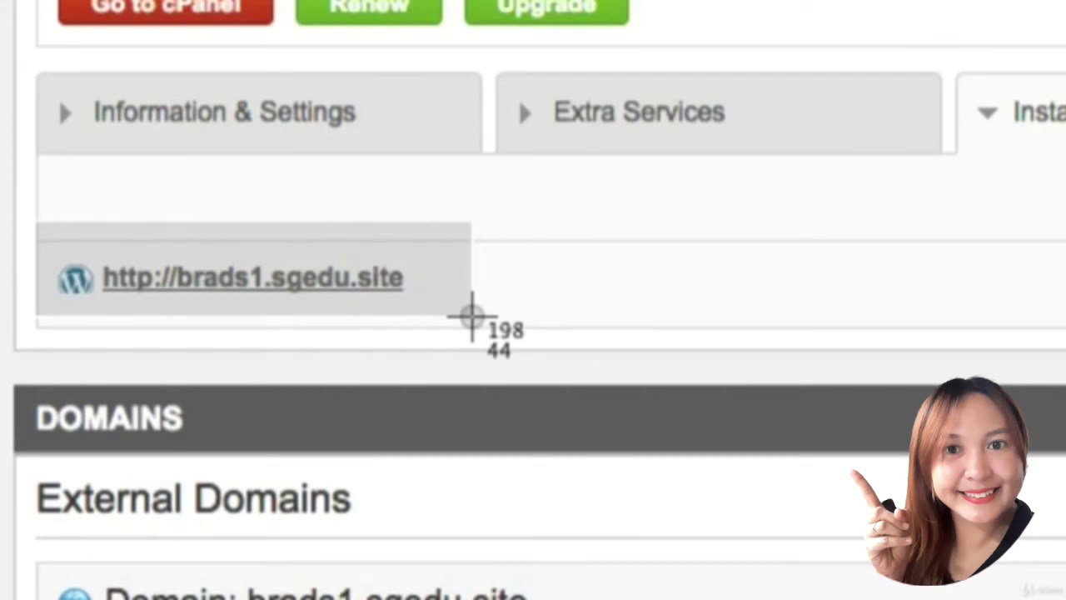
{"action": "left_click_drag", "start_coordinate": [471, 316], "coordinate": [473, 322]}
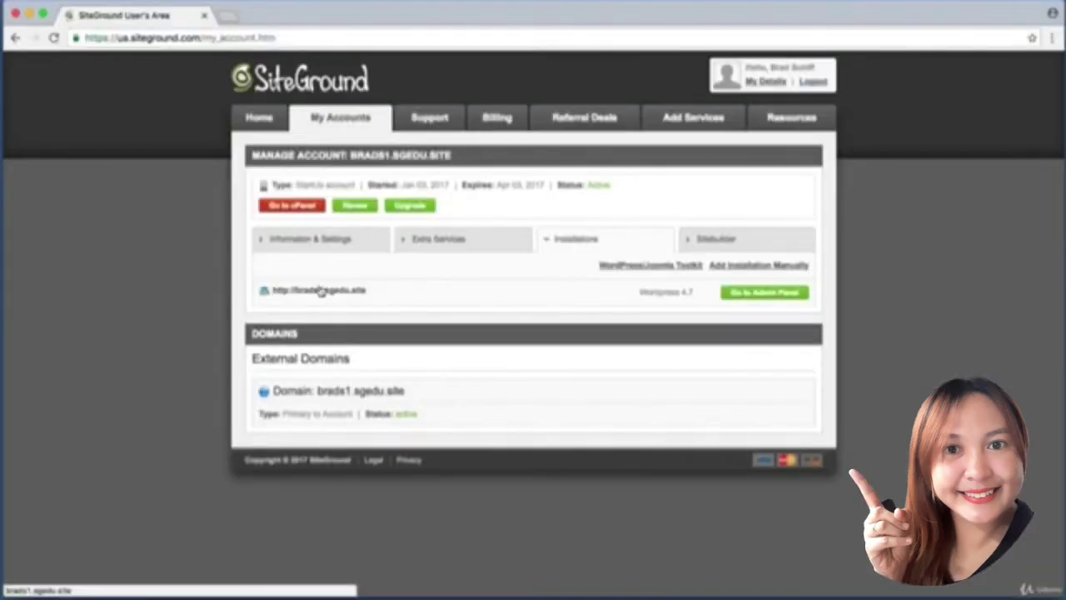
Open the newly installed My Blog site and scroll through its front page.
{"action": "left_click", "coordinate": [320, 289]}
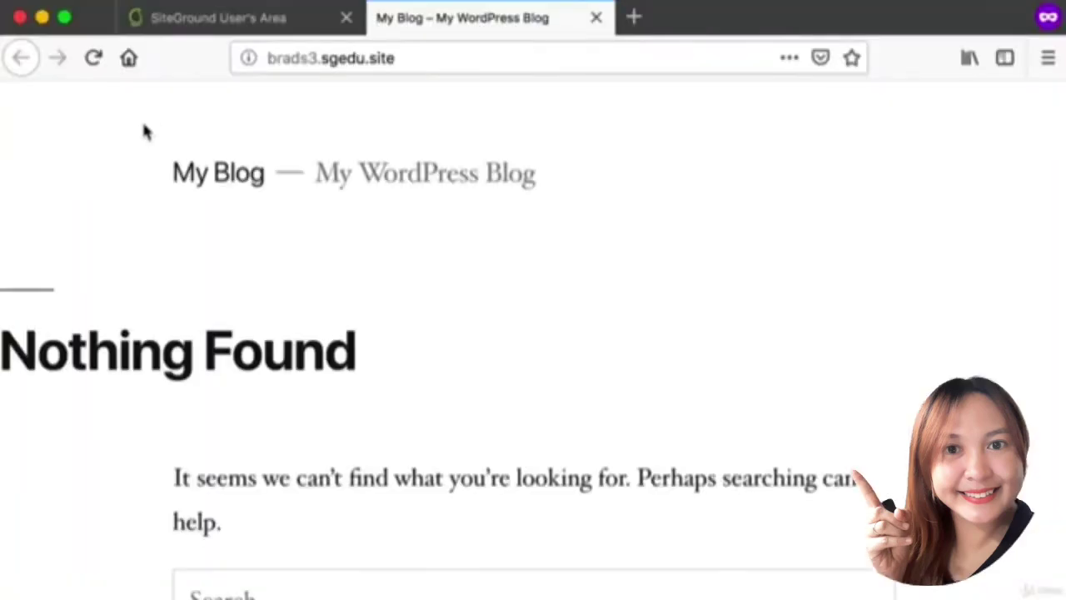
{"action": "scroll", "coordinate": [143, 132], "scroll_direction": "down", "scroll_amount": 5}
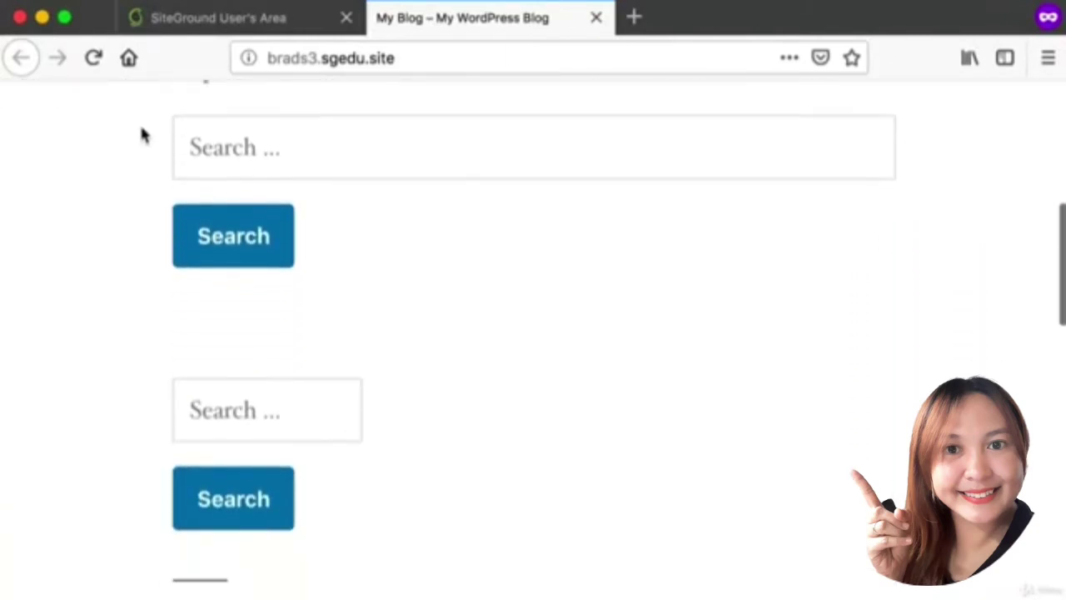
{"action": "scroll", "coordinate": [141, 135], "scroll_direction": "down", "scroll_amount": 8}
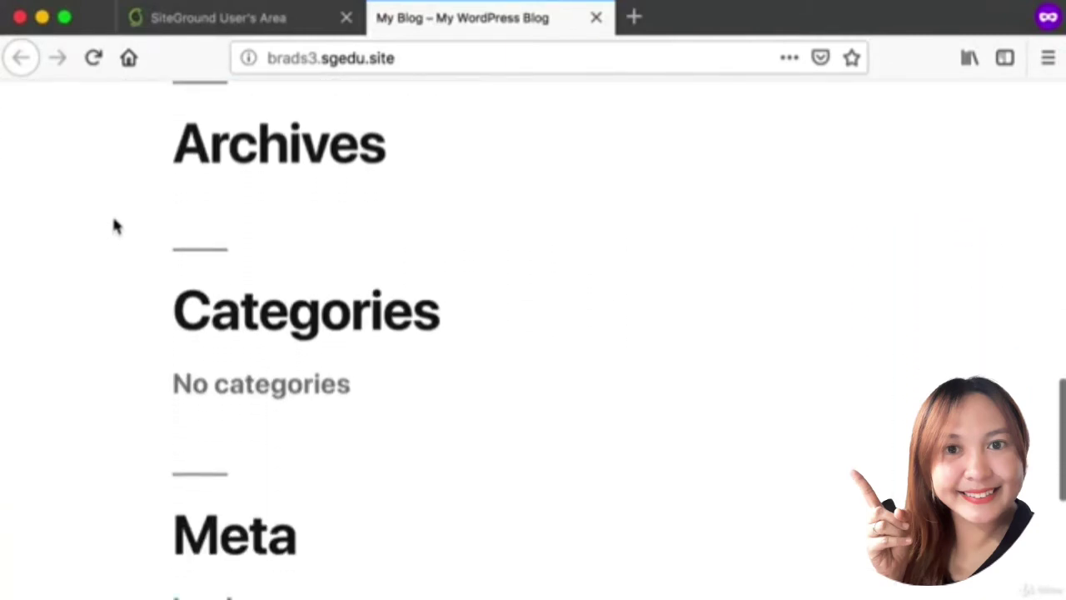
{"action": "scroll", "coordinate": [171, 141], "scroll_direction": "up", "scroll_amount": 12}
Append /wp-login.php to the site address to load the WordPress Log In page.
{"action": "left_click", "coordinate": [326, 54]}
{"action": "left_click", "coordinate": [416, 65]}
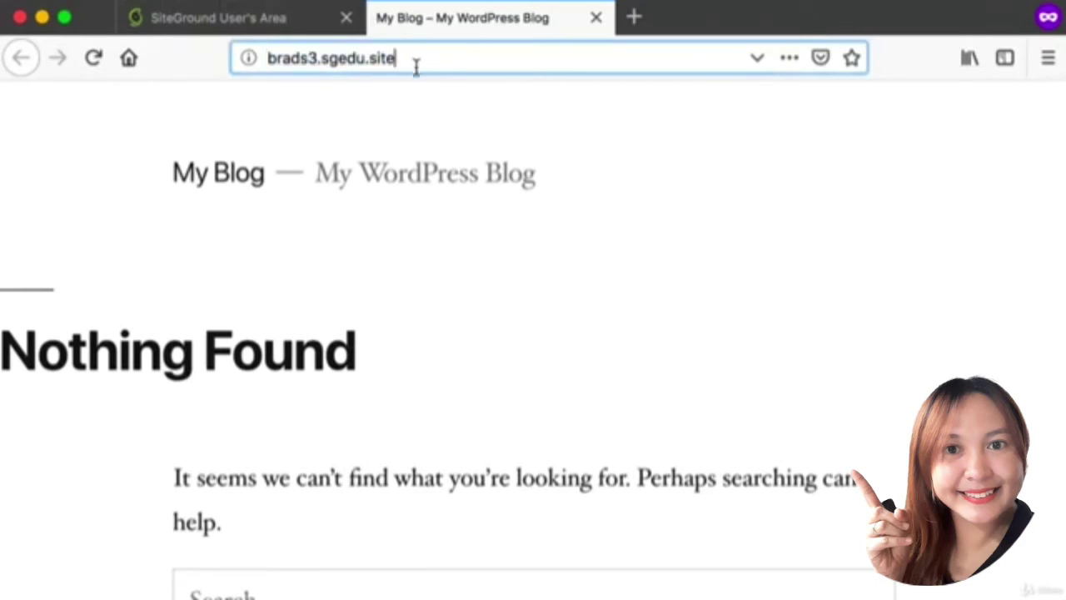
{"action": "left_click_drag", "start_coordinate": [416, 65], "coordinate": [204, 38]}
{"action": "left_click", "coordinate": [304, 67]}
{"action": "left_click", "coordinate": [385, 117]}
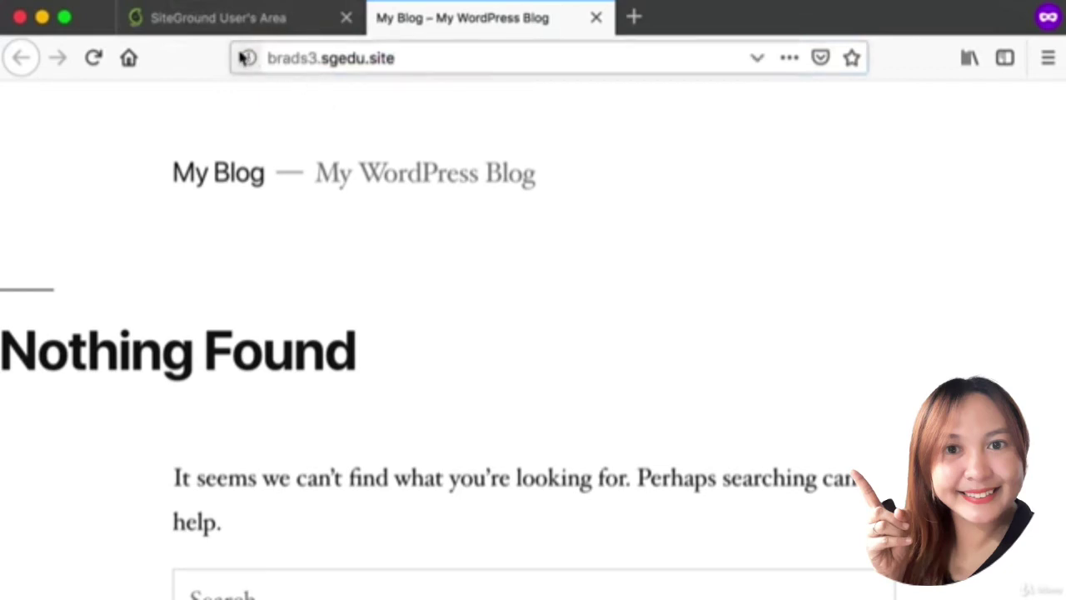
{"action": "left_click_drag", "start_coordinate": [247, 57], "coordinate": [214, 33]}
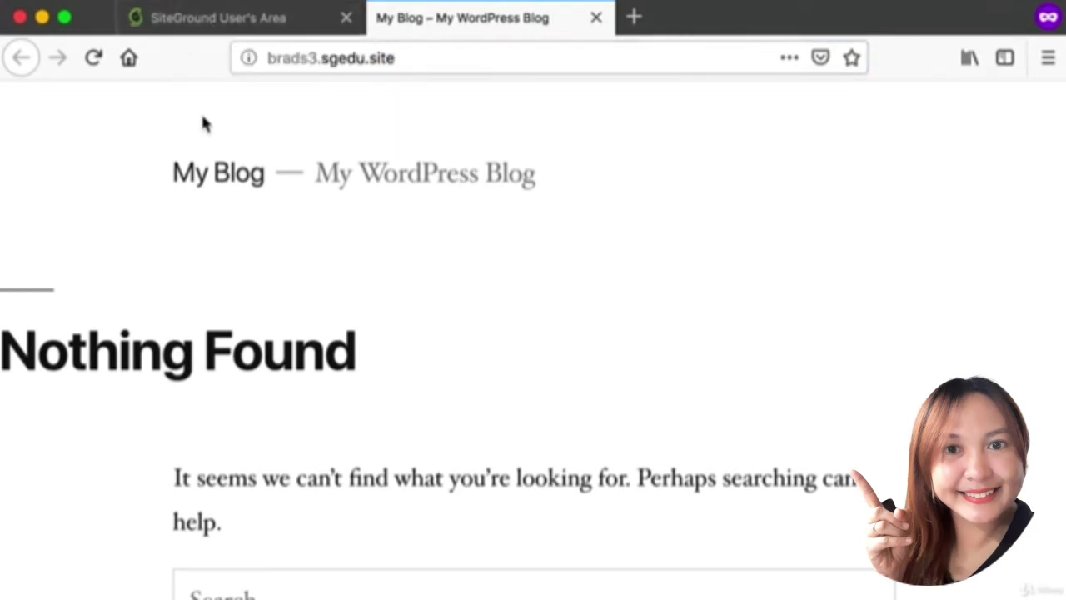
{"action": "scroll", "coordinate": [205, 124], "scroll_direction": "down", "scroll_amount": 3}
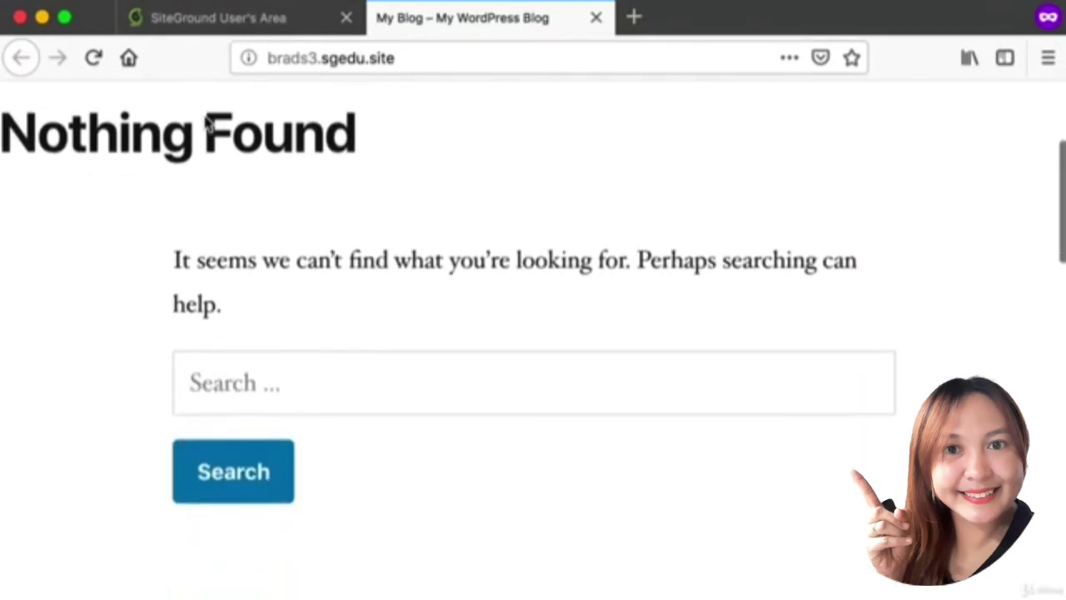
{"action": "scroll", "coordinate": [202, 114], "scroll_direction": "up", "scroll_amount": 3}
{"action": "left_click", "coordinate": [353, 66]}
{"action": "left_click_drag", "start_coordinate": [400, 66], "coordinate": [242, 42]}
{"action": "left_click", "coordinate": [488, 54]}
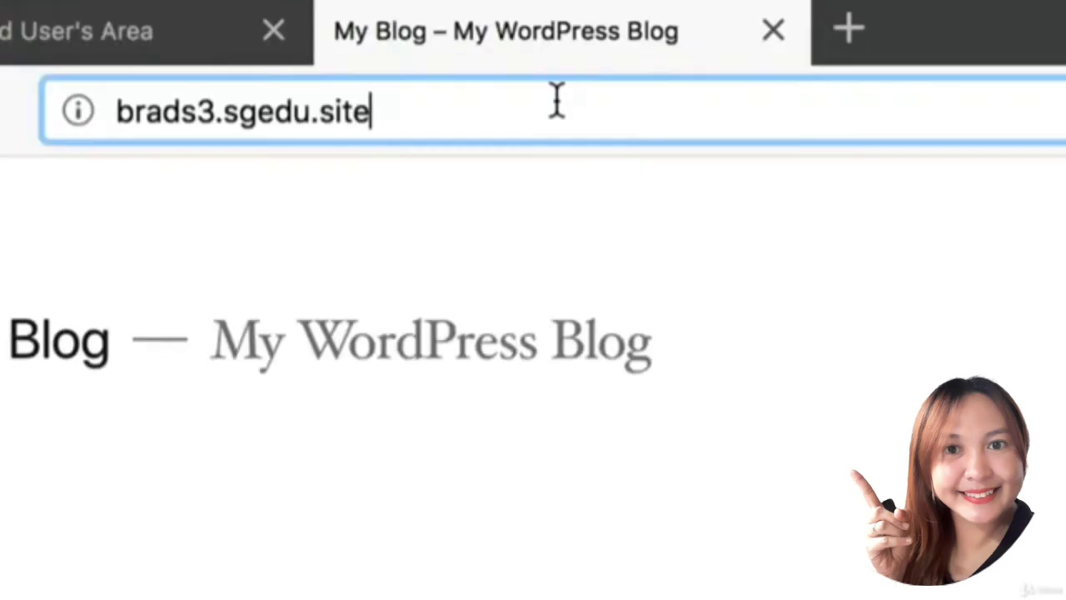
{"action": "type", "text": "/"}
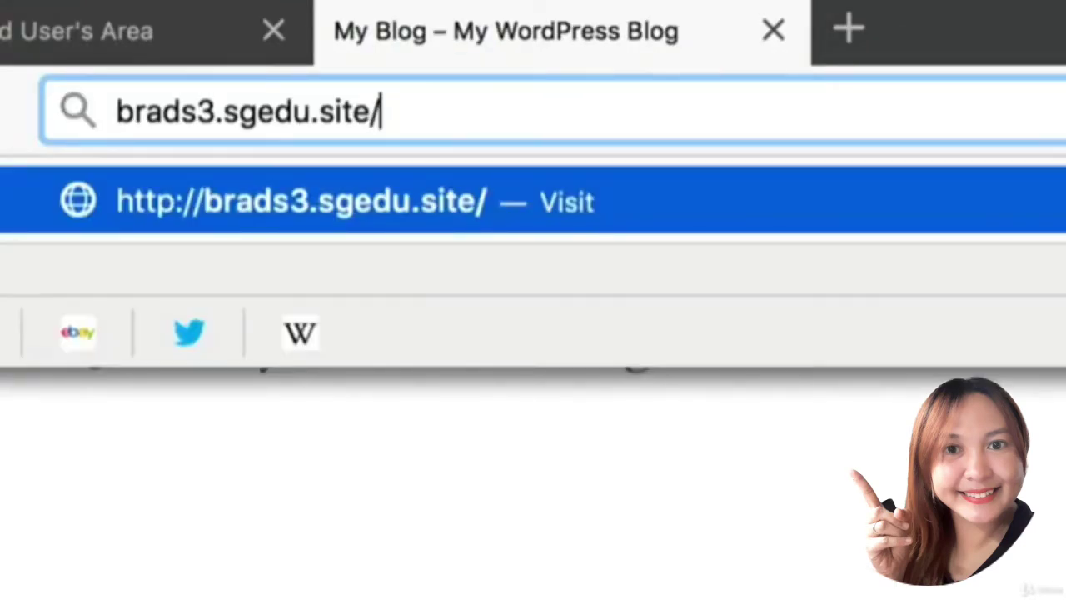
{"action": "type", "text": "wp"}
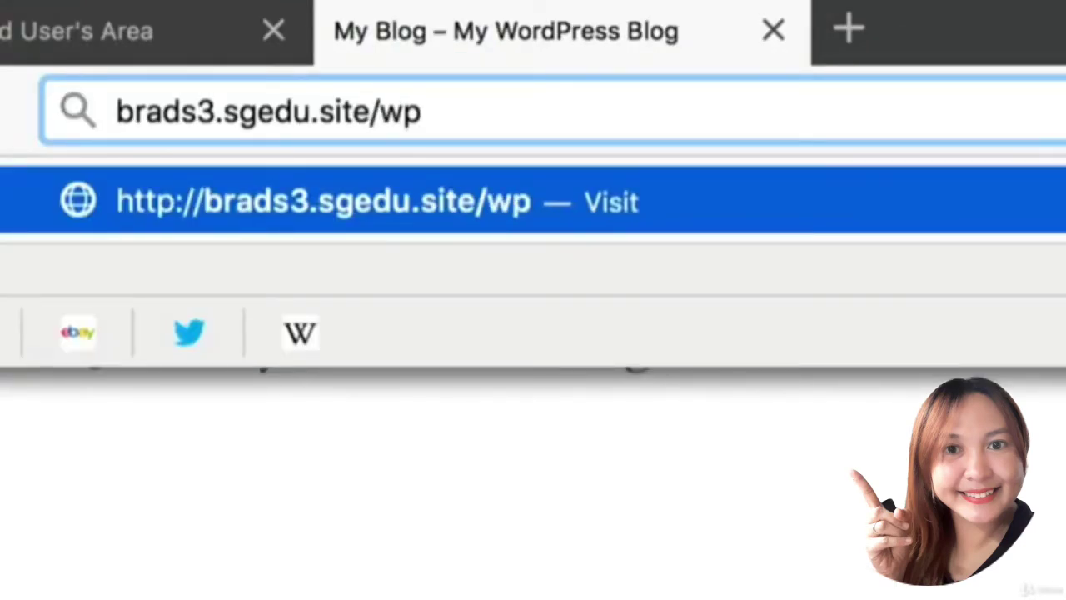
{"action": "type", "text": "-lo"}
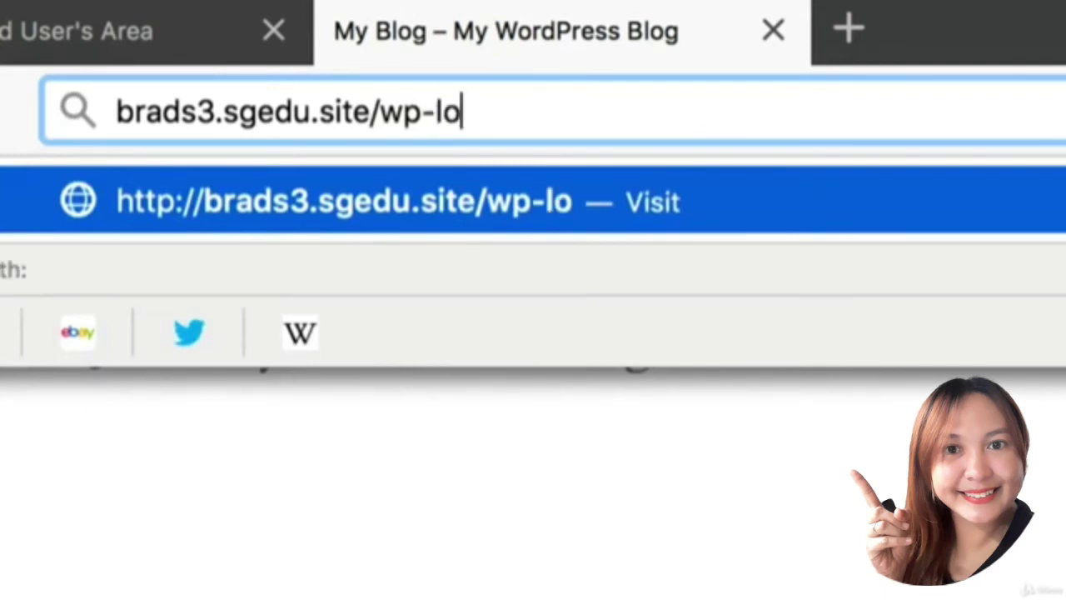
{"action": "type", "text": "gin.php"}
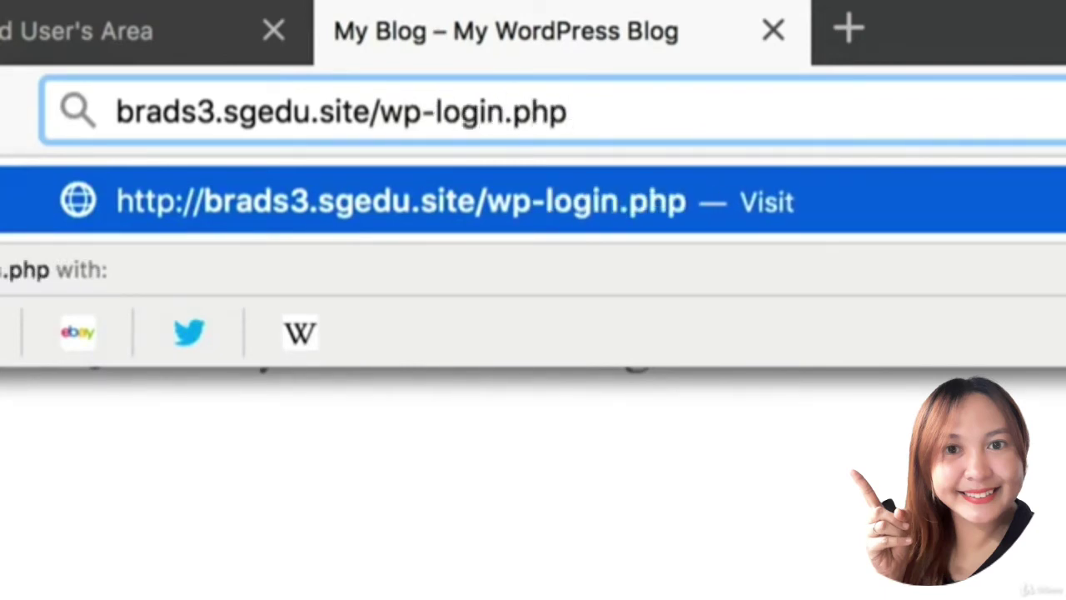
{"action": "key", "text": "super+shift+4"}
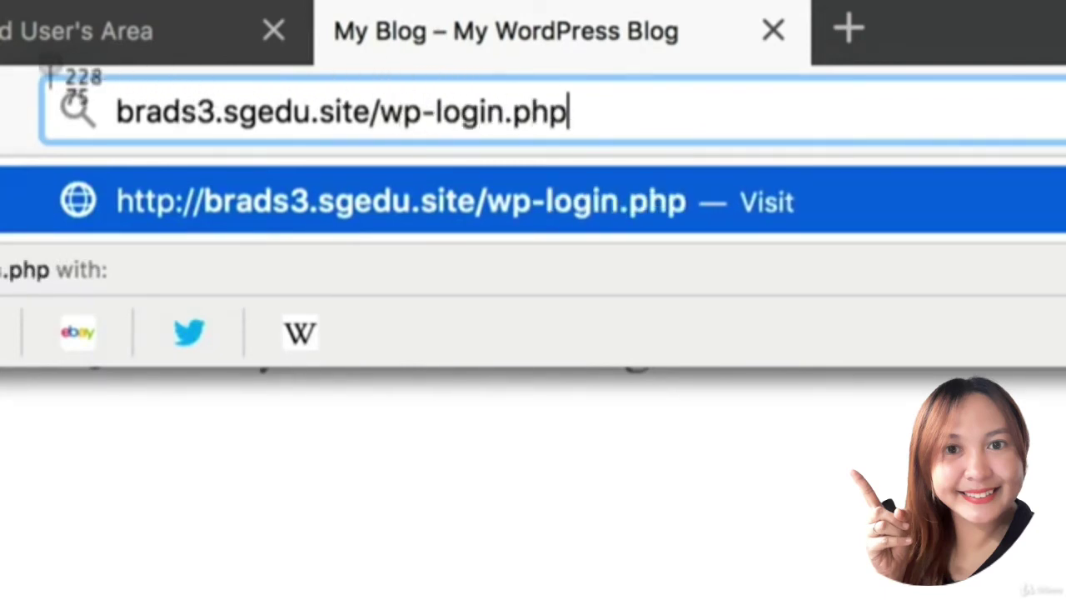
{"action": "left_click_drag", "start_coordinate": [51, 65], "coordinate": [310, 147]}
Highlight the site's domain in the login address and screenshot the login form.
{"action": "left_click_drag", "start_coordinate": [371, 112], "coordinate": [142, 117]}
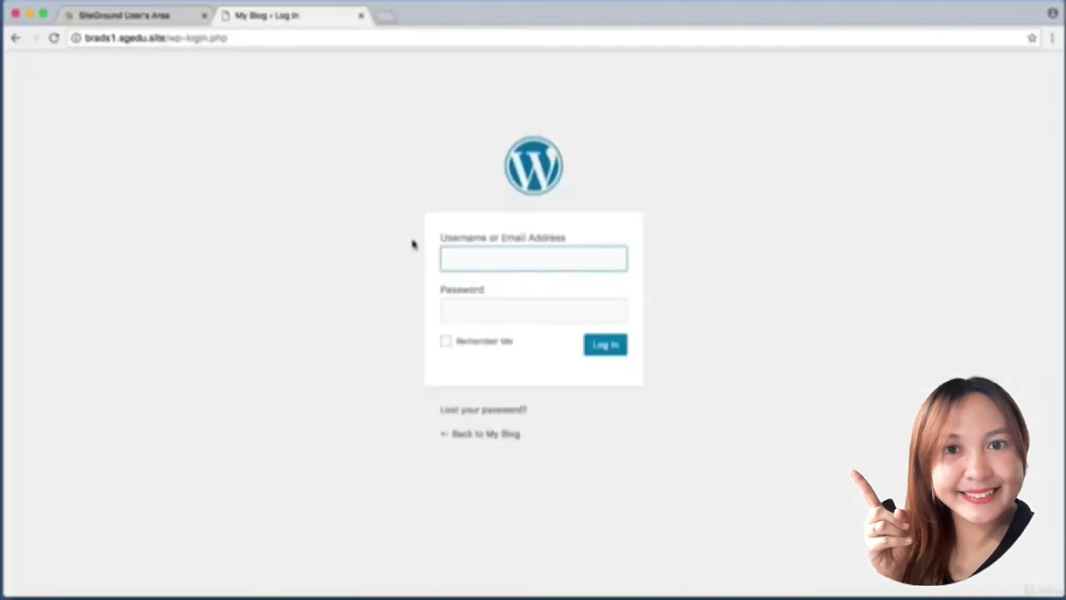
{"action": "key", "text": "super+shift+4"}
{"action": "left_click_drag", "start_coordinate": [423, 232], "coordinate": [658, 280]}
{"action": "key", "text": "super+shift+4"}
{"action": "left_click_drag", "start_coordinate": [403, 278], "coordinate": [709, 331]}
Enter the admin username, correcting typos, and log in to WordPress admin.
{"action": "type", "text": "mysecret"}
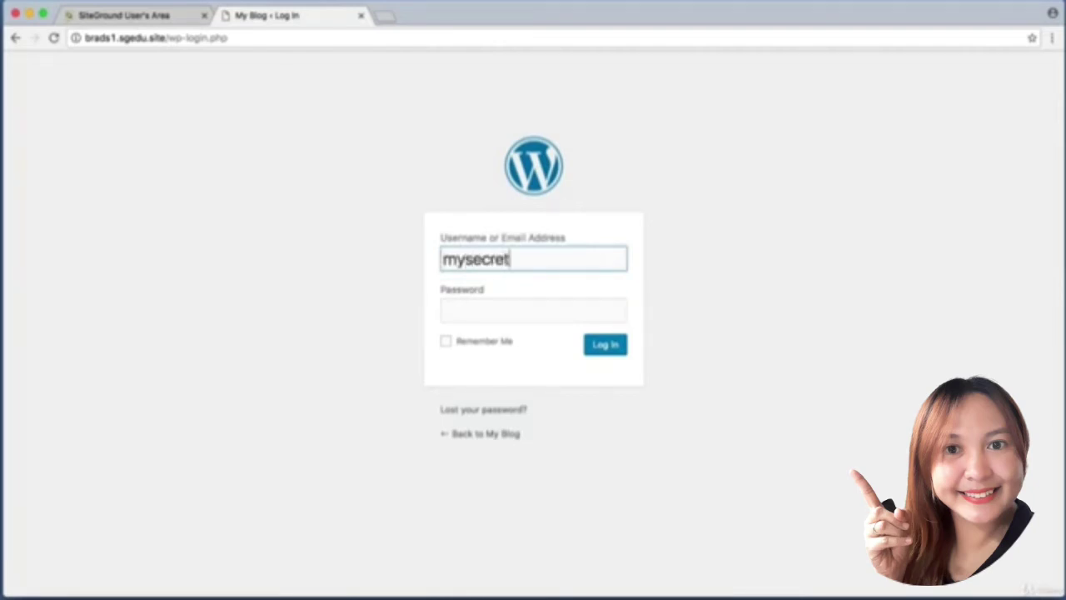
{"action": "type", "text": "admin"}
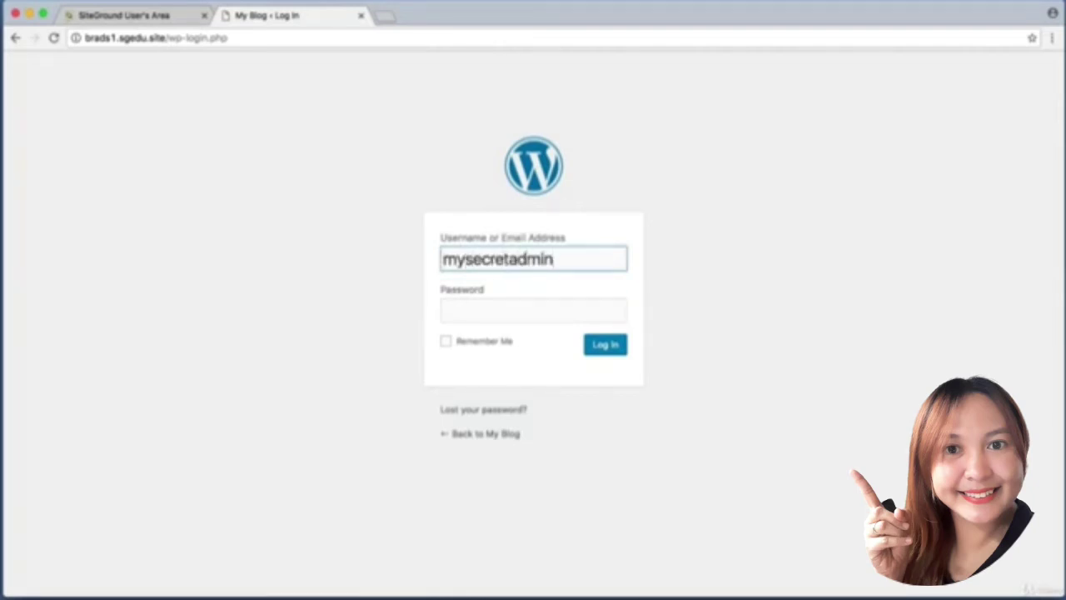
{"action": "key", "text": "super+a"}
{"action": "key", "text": "BackSpace"}
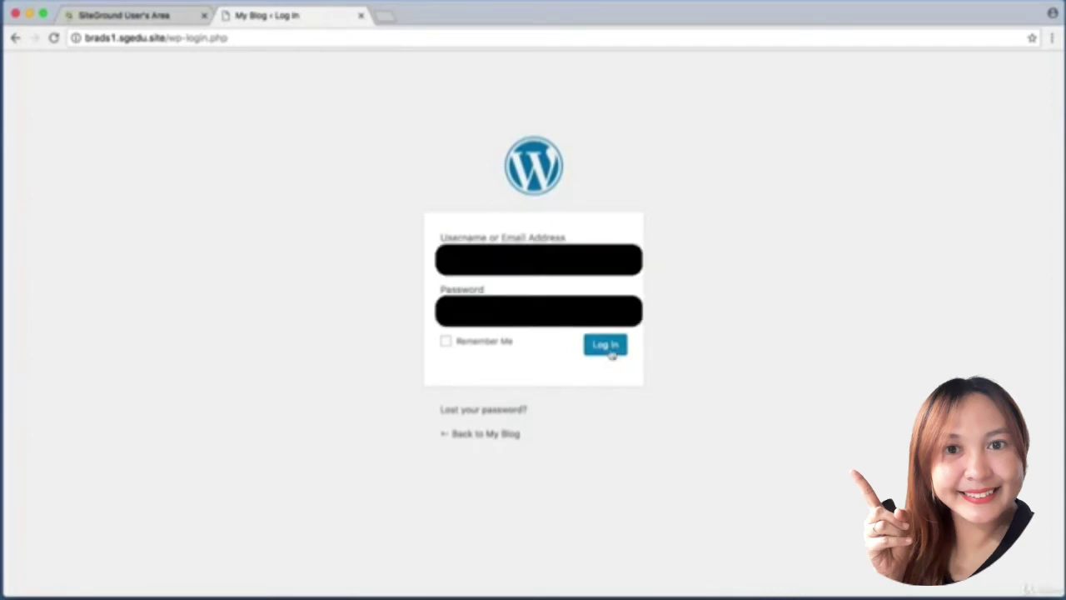
{"action": "left_click", "coordinate": [607, 348]}
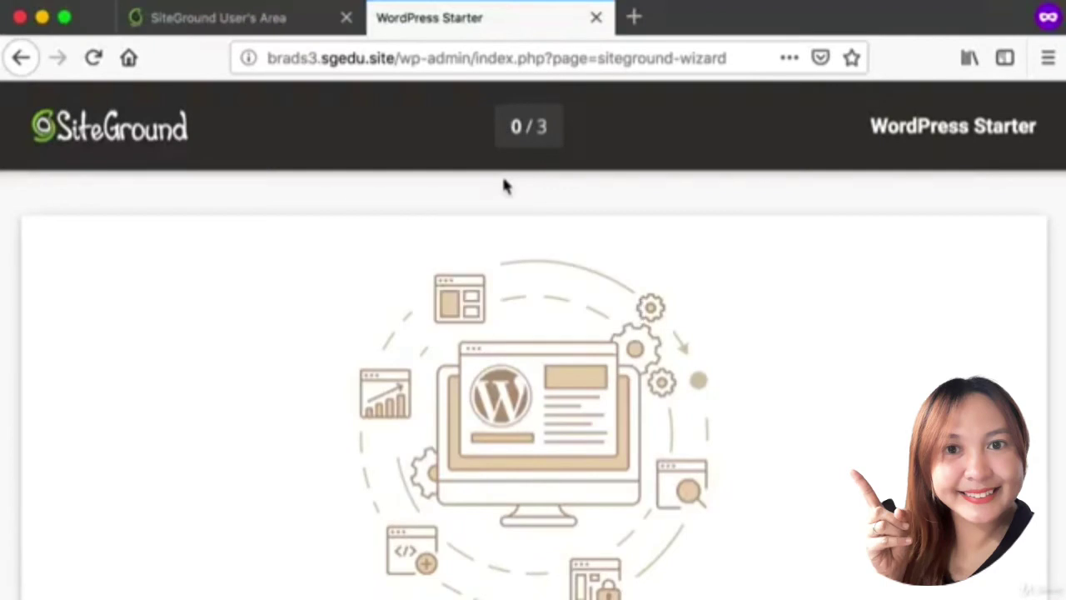
Capture the 'Welcome to Your WordPress Site!' page, scrolling down to its Start Now and Exit options.
{"action": "key", "text": "super+shift+4"}
{"action": "left_click_drag", "start_coordinate": [20, 96], "coordinate": [1026, 520]}
{"action": "scroll", "coordinate": [274, 279], "scroll_direction": "down", "scroll_amount": 3}
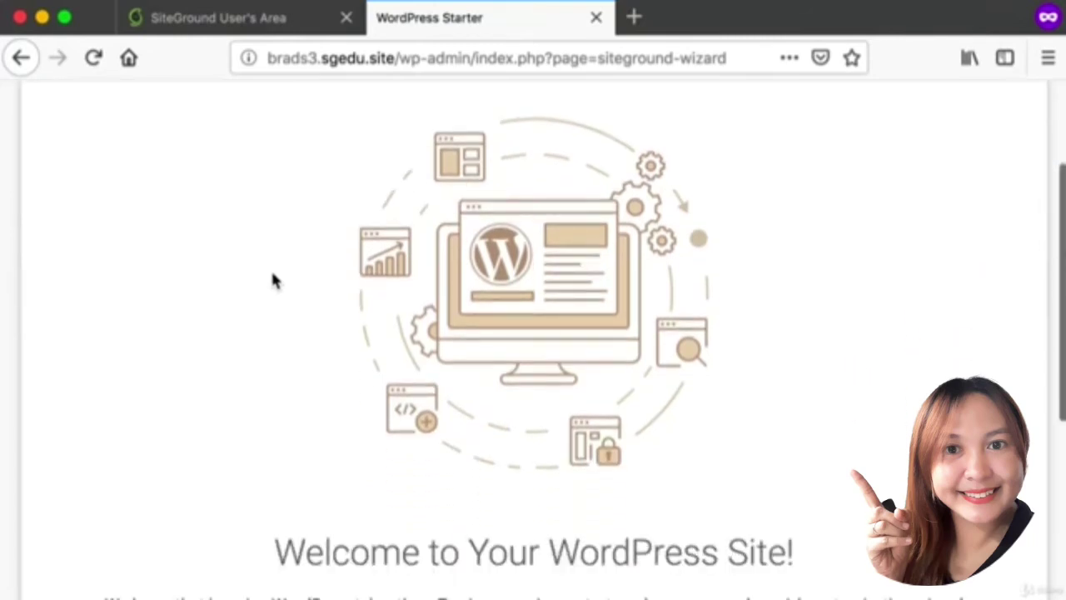
{"action": "scroll", "coordinate": [272, 273], "scroll_direction": "down", "scroll_amount": 2}
{"action": "scroll", "coordinate": [274, 280], "scroll_direction": "down", "scroll_amount": 2}
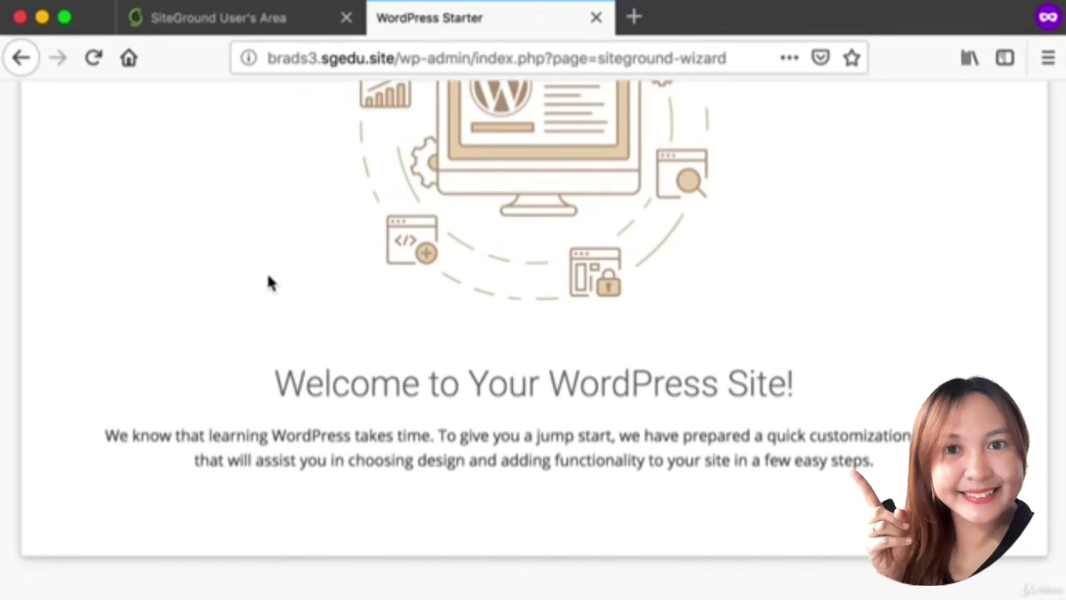
{"action": "scroll", "coordinate": [266, 284], "scroll_direction": "down", "scroll_amount": 3}
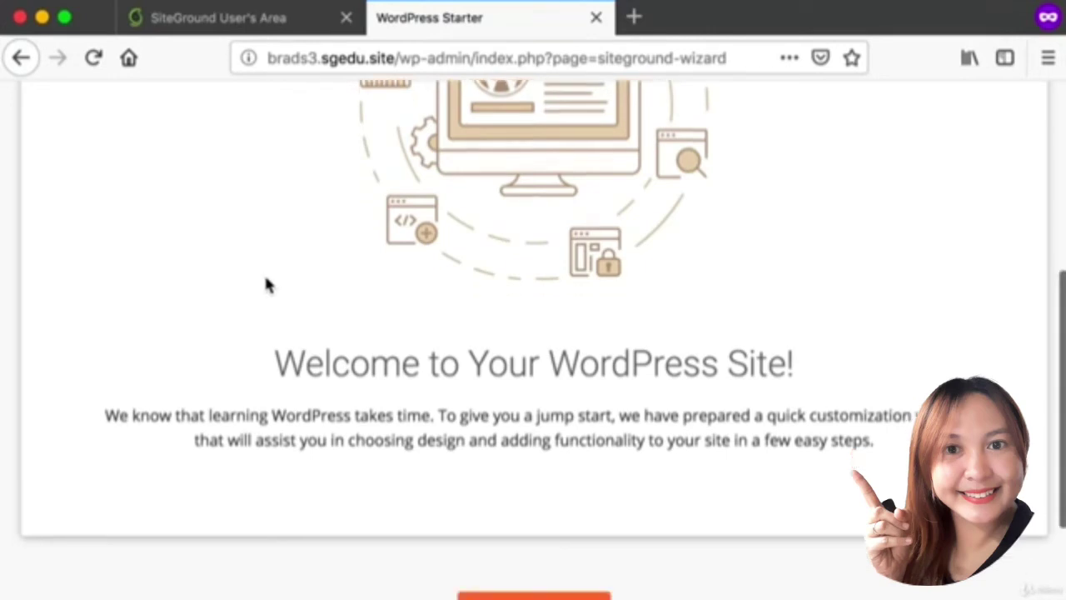
{"action": "key", "text": "super+shift+4"}
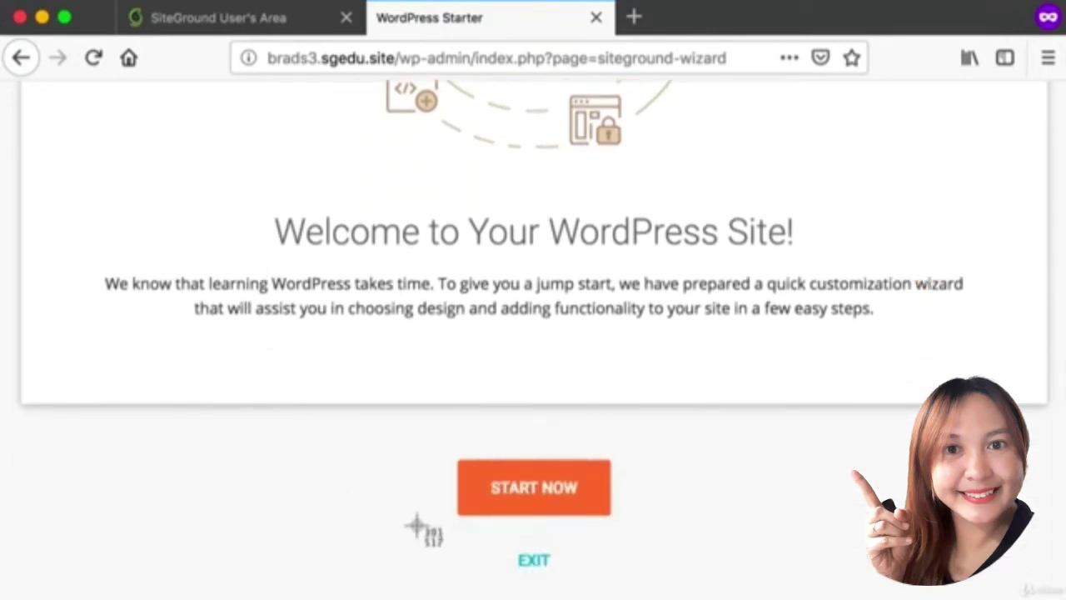
{"action": "left_click_drag", "start_coordinate": [426, 533], "coordinate": [607, 581]}
{"action": "left_click_drag", "start_coordinate": [400, 417], "coordinate": [666, 526]}
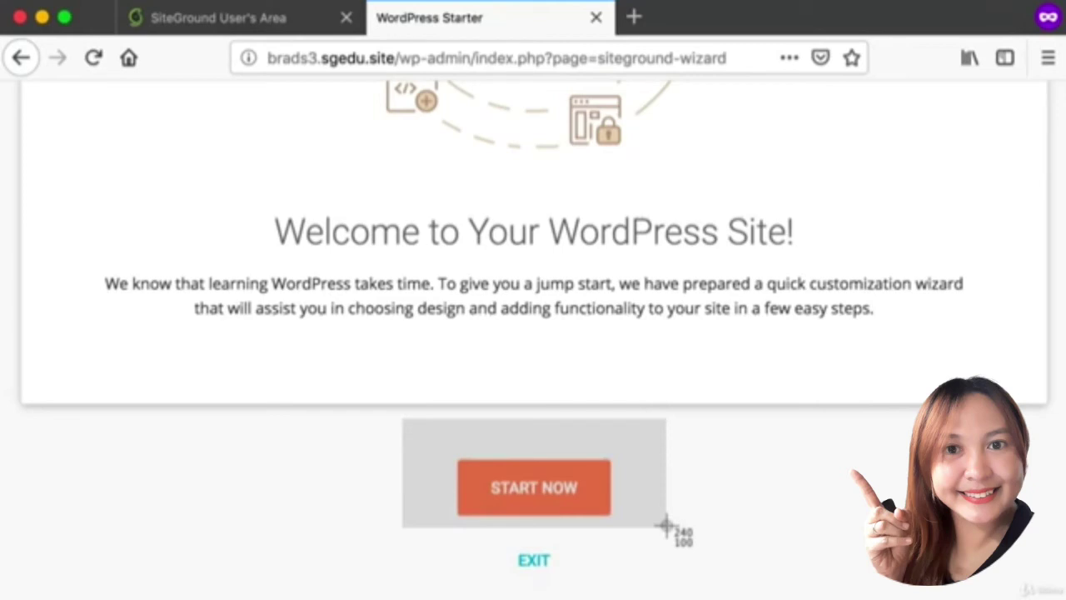
{"action": "left_click_drag", "start_coordinate": [666, 525], "coordinate": [666, 526]}
{"action": "key", "text": "super+shift+4"}
{"action": "left_click_drag", "start_coordinate": [466, 542], "coordinate": [588, 582]}
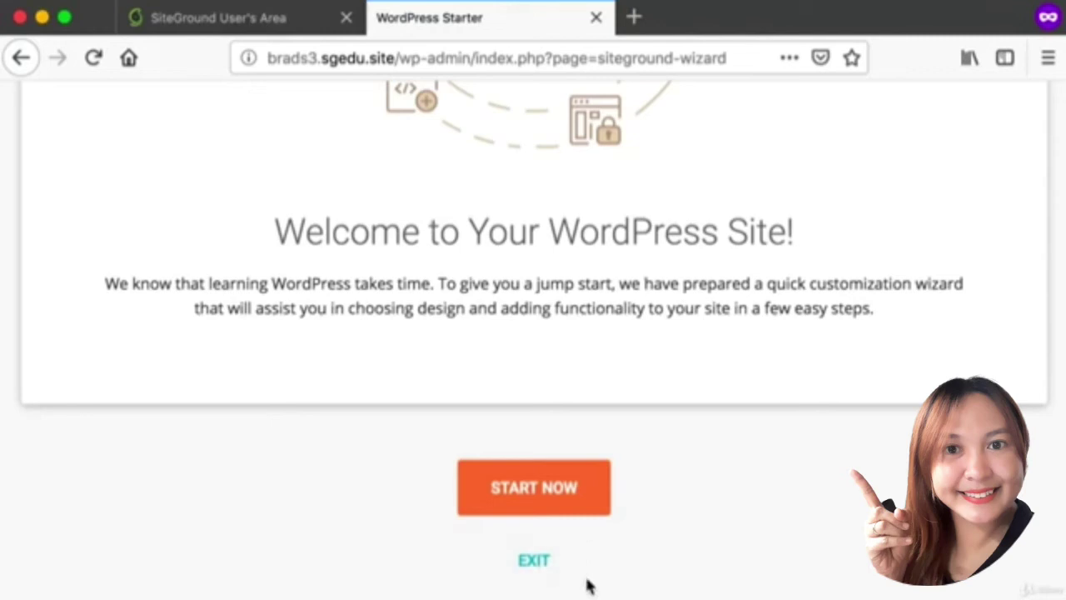
Exit the Starter wizard to the dashboard and screenshot the top of it.
{"action": "left_click", "coordinate": [533, 562]}
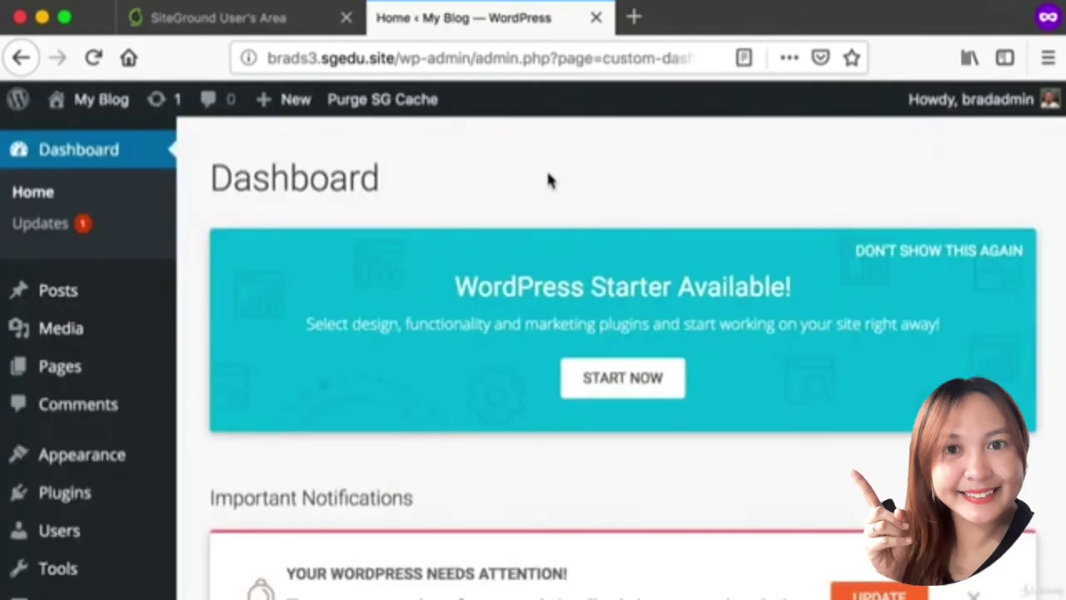
{"action": "key", "text": "super+shift+4"}
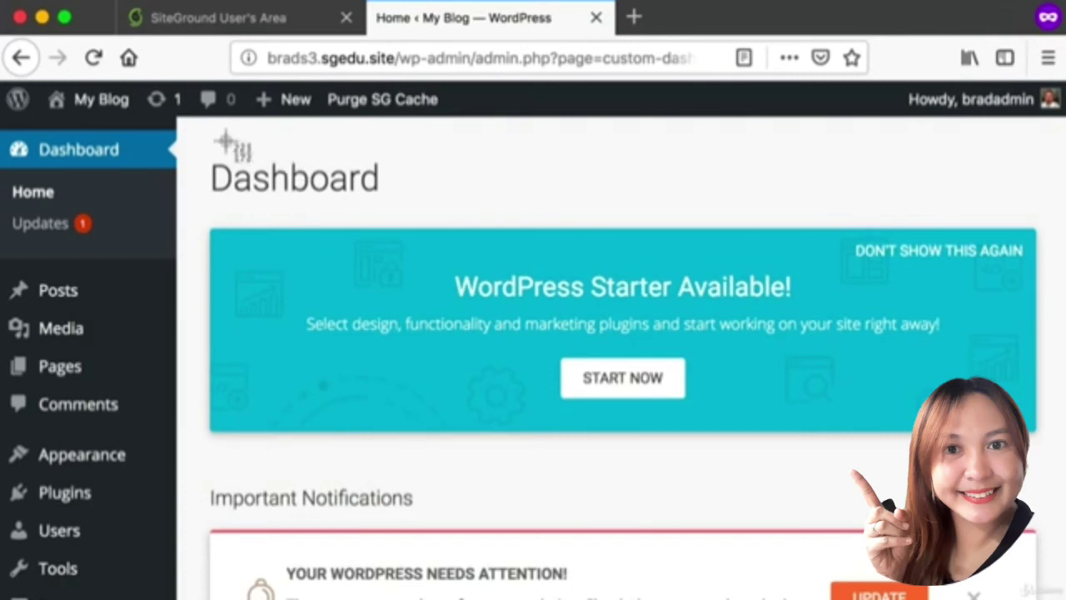
{"action": "left_click_drag", "start_coordinate": [219, 141], "coordinate": [1064, 543]}
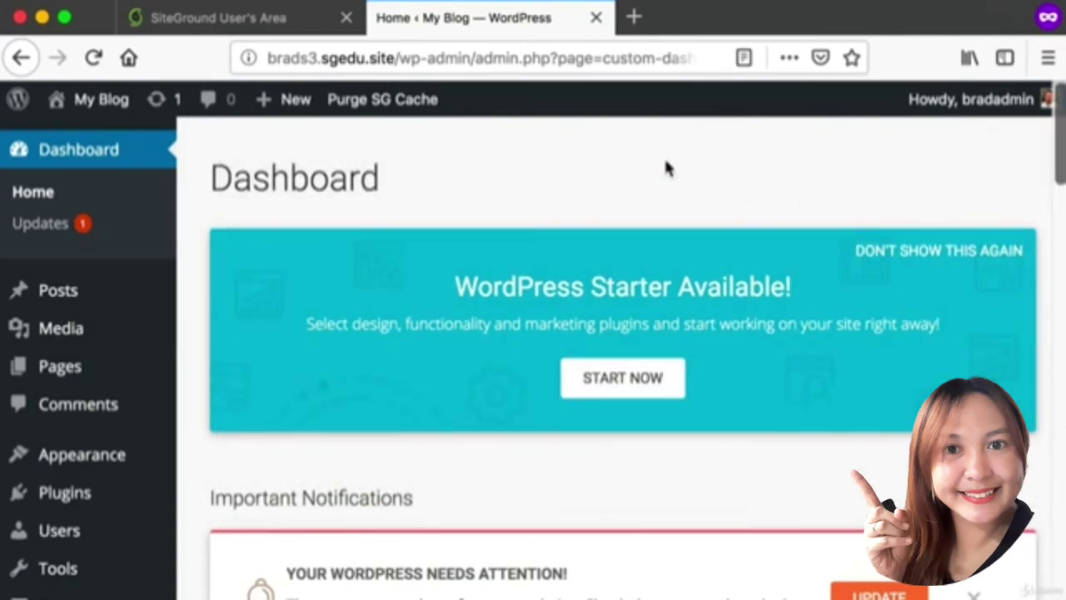
Capture the WordPress Starter Available banner, then hide it permanently with Don't Show This Again.
{"action": "key", "text": "super+shift+4"}
{"action": "left_click_drag", "start_coordinate": [189, 142], "coordinate": [647, 348]}
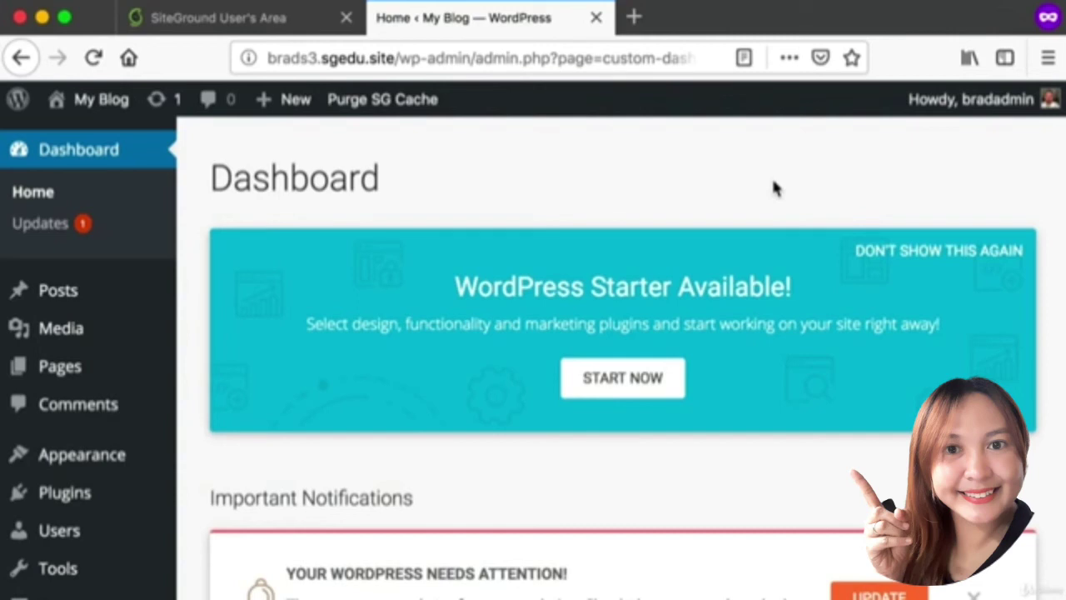
{"action": "key", "text": "super+shift+4"}
{"action": "left_click_drag", "start_coordinate": [855, 194], "coordinate": [1031, 280]}
{"action": "key", "text": "super+shift+4"}
{"action": "left_click_drag", "start_coordinate": [817, 210], "coordinate": [1050, 274]}
{"action": "key", "text": "super+shift+4"}
{"action": "key", "text": "super+shift+4"}
{"action": "left_click", "coordinate": [917, 255]}
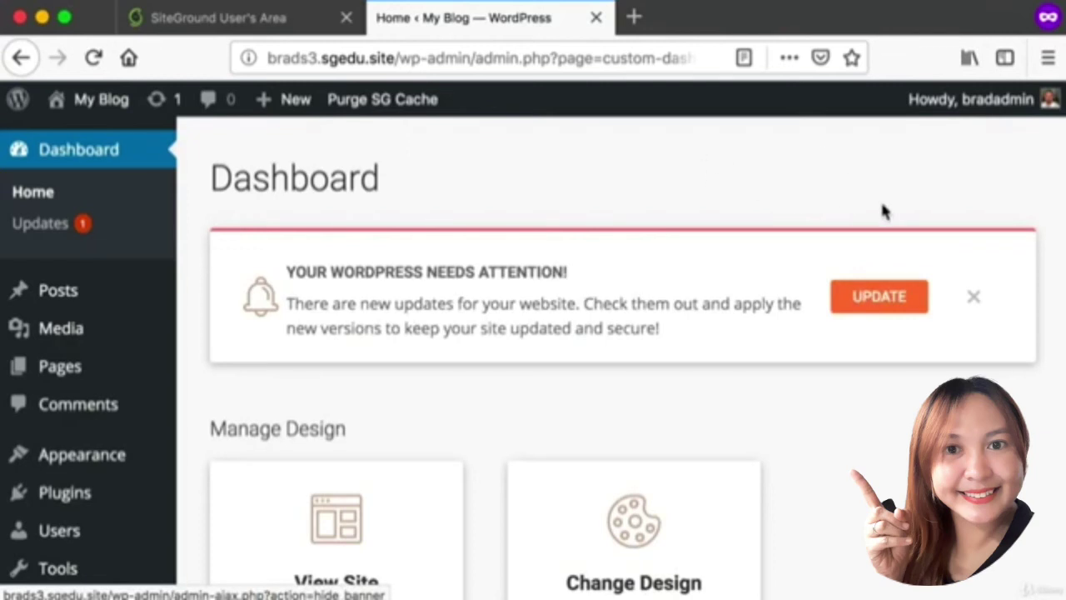
Screenshot the default-dashboard line at the bottom and the Dashboard heading with update notice.
{"action": "scroll", "coordinate": [881, 209], "scroll_direction": "down", "scroll_amount": 10}
{"action": "scroll", "coordinate": [881, 209], "scroll_direction": "down", "scroll_amount": 10}
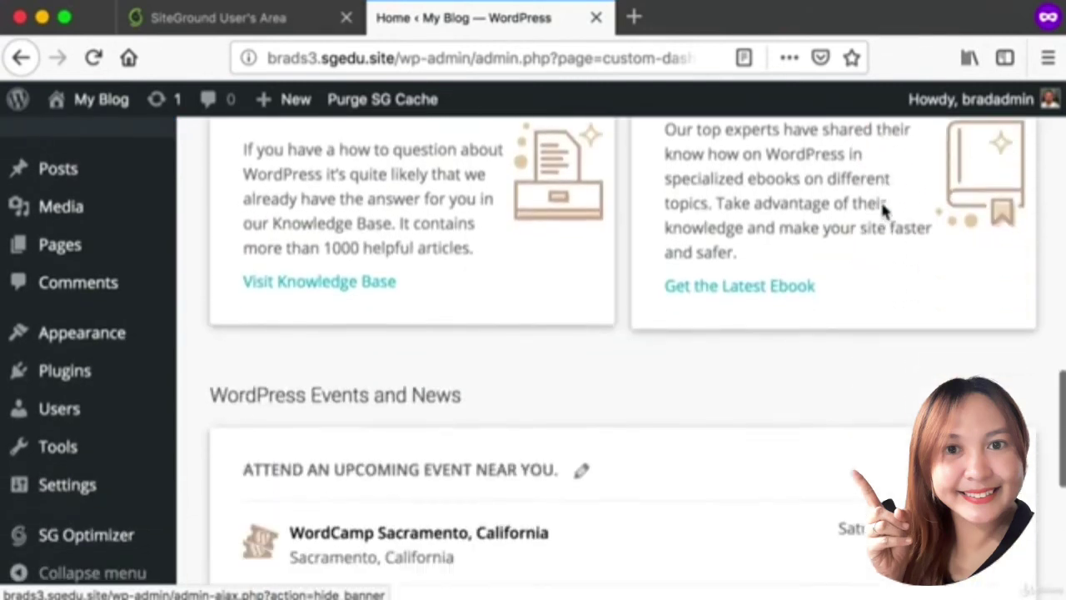
{"action": "key", "text": "super+shift+4"}
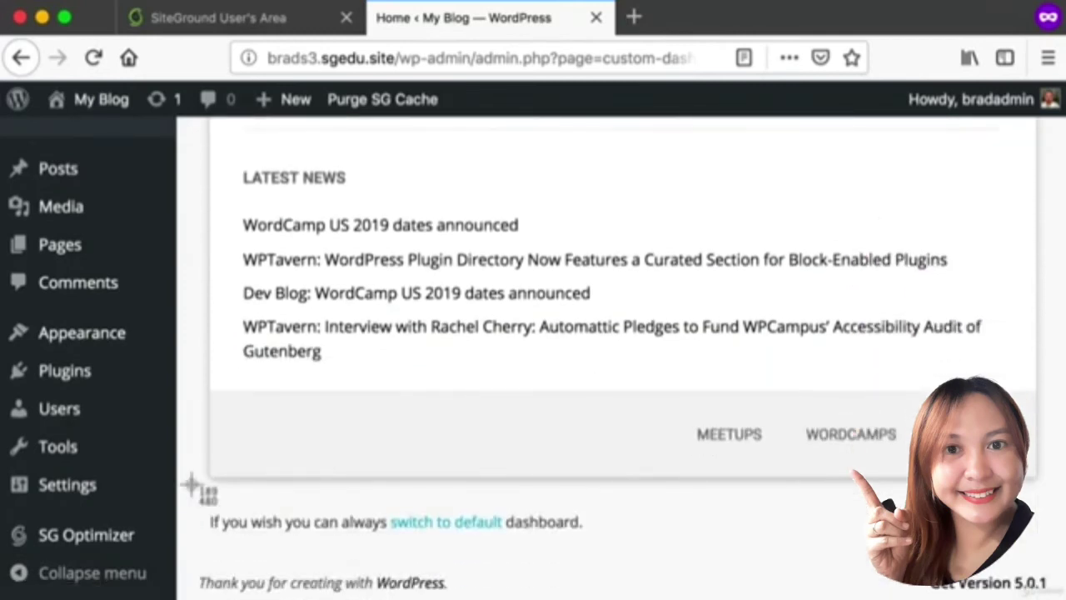
{"action": "left_click_drag", "start_coordinate": [190, 488], "coordinate": [616, 551]}
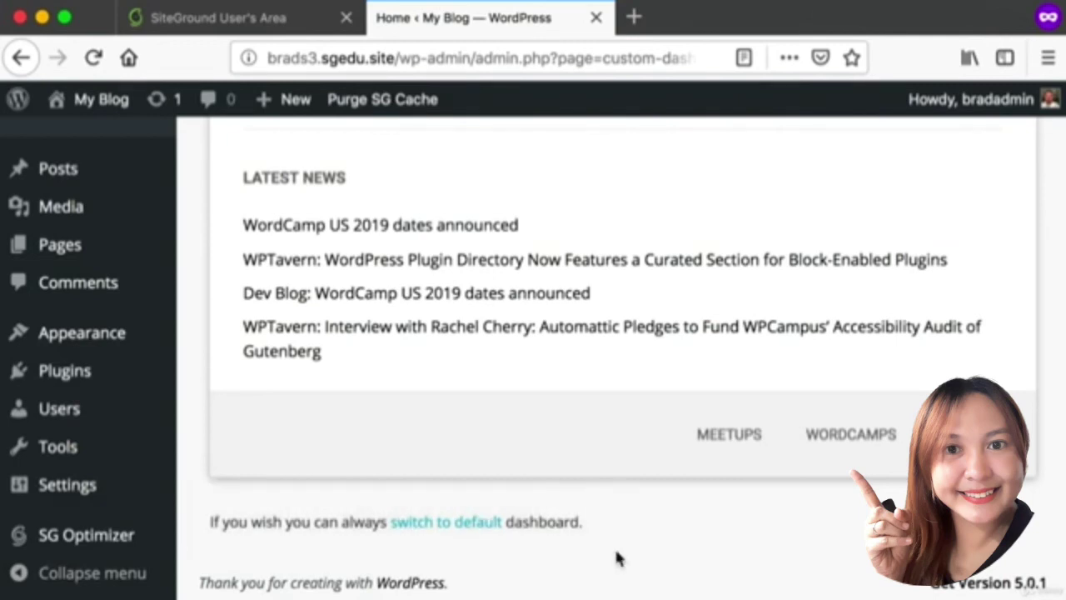
{"action": "scroll", "coordinate": [616, 552], "scroll_direction": "up", "scroll_amount": 15}
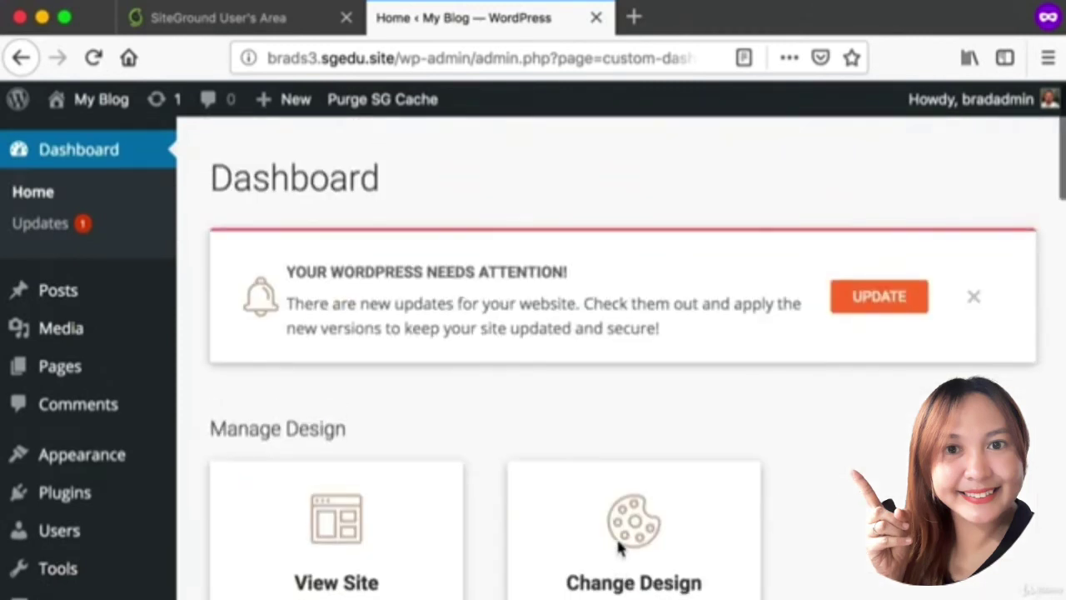
{"action": "key", "text": "super+shift+4"}
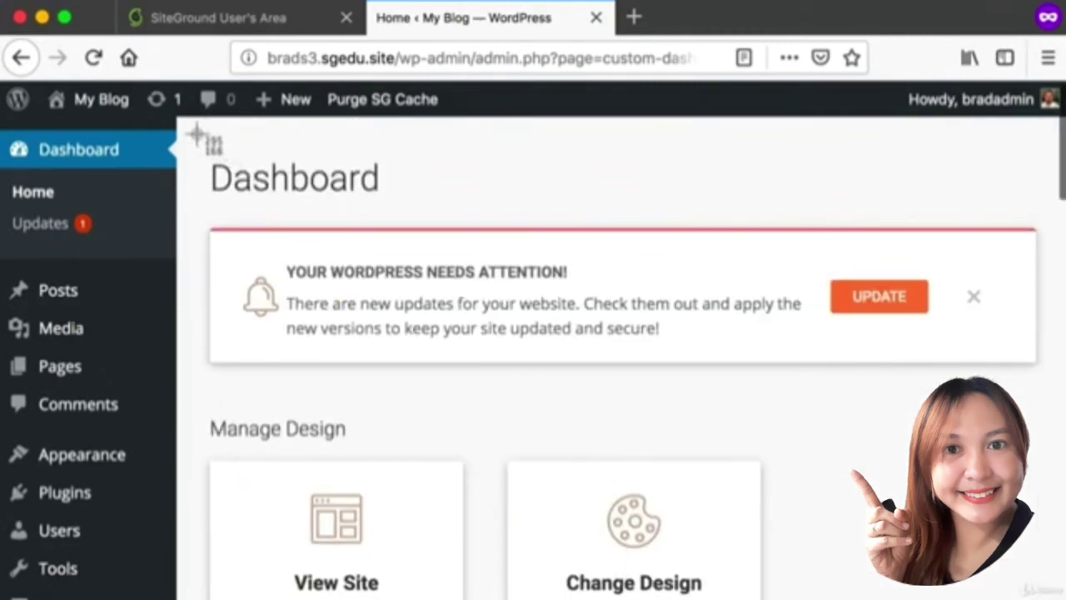
{"action": "left_click_drag", "start_coordinate": [198, 136], "coordinate": [1053, 558]}
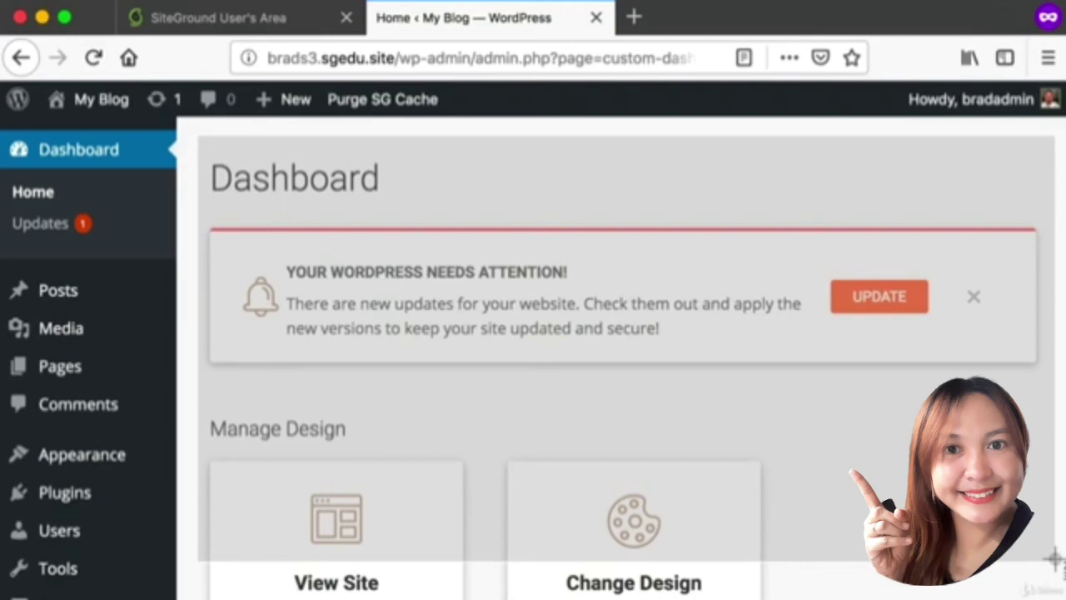
{"action": "left_click_drag", "start_coordinate": [1054, 558], "coordinate": [1055, 559]}
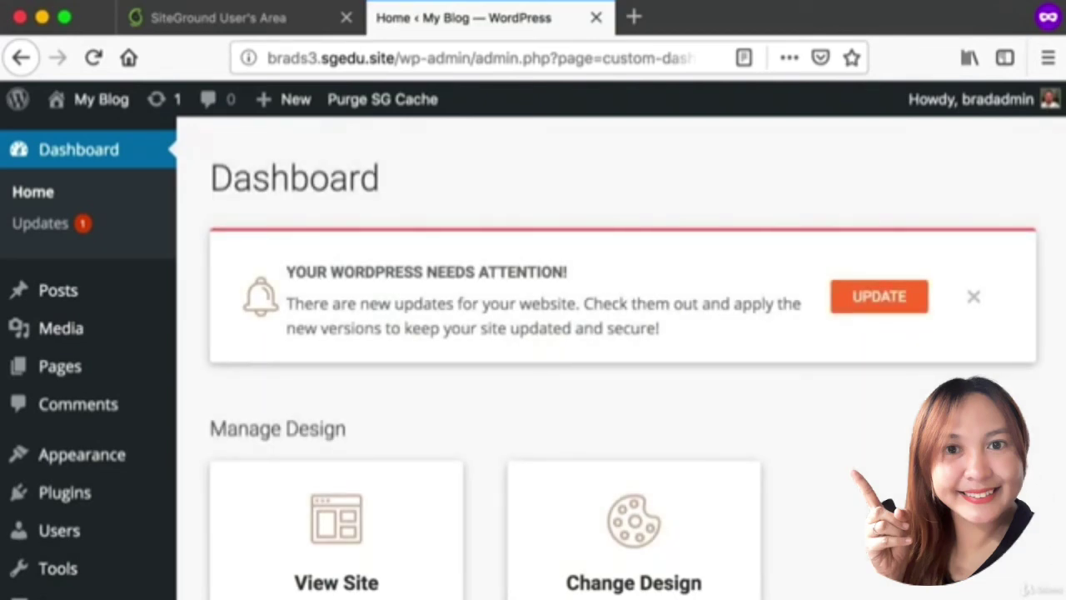
Capture the 'switch to default' line, then switch to the default WordPress dashboard.
{"action": "scroll", "coordinate": [455, 443], "scroll_direction": "down", "scroll_amount": 15}
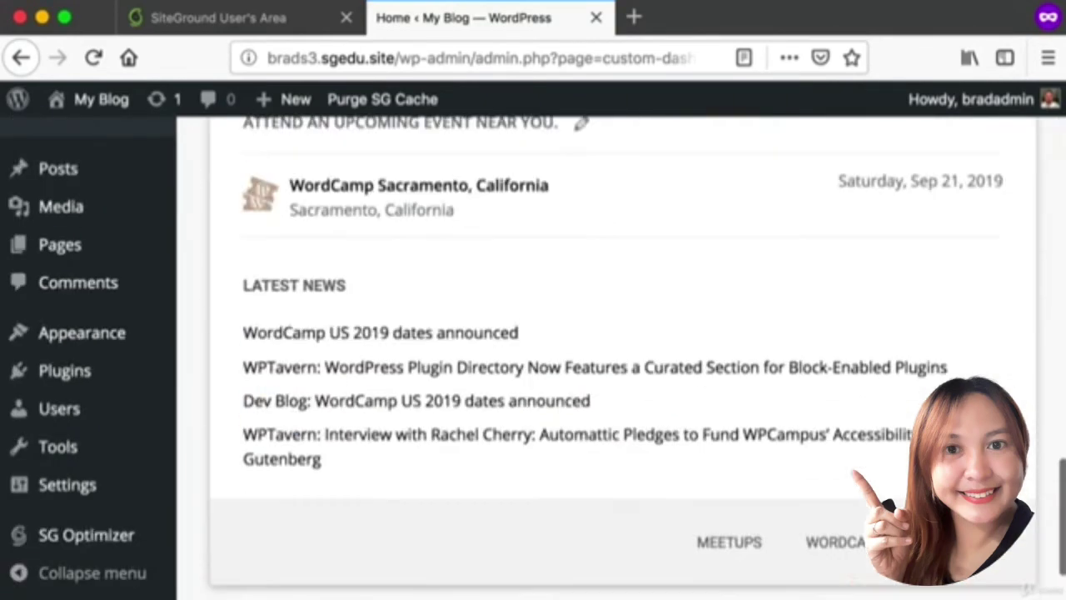
{"action": "key", "text": "super+shift+4"}
{"action": "left_click_drag", "start_coordinate": [191, 490], "coordinate": [659, 558]}
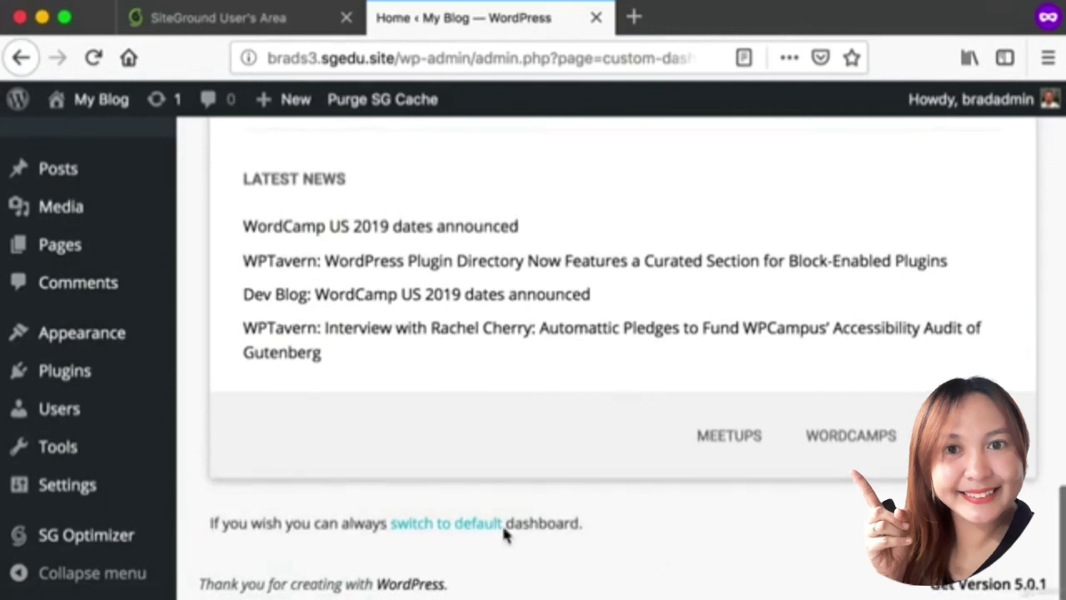
{"action": "key", "text": "super+shift+4"}
{"action": "left_click_drag", "start_coordinate": [372, 505], "coordinate": [542, 545]}
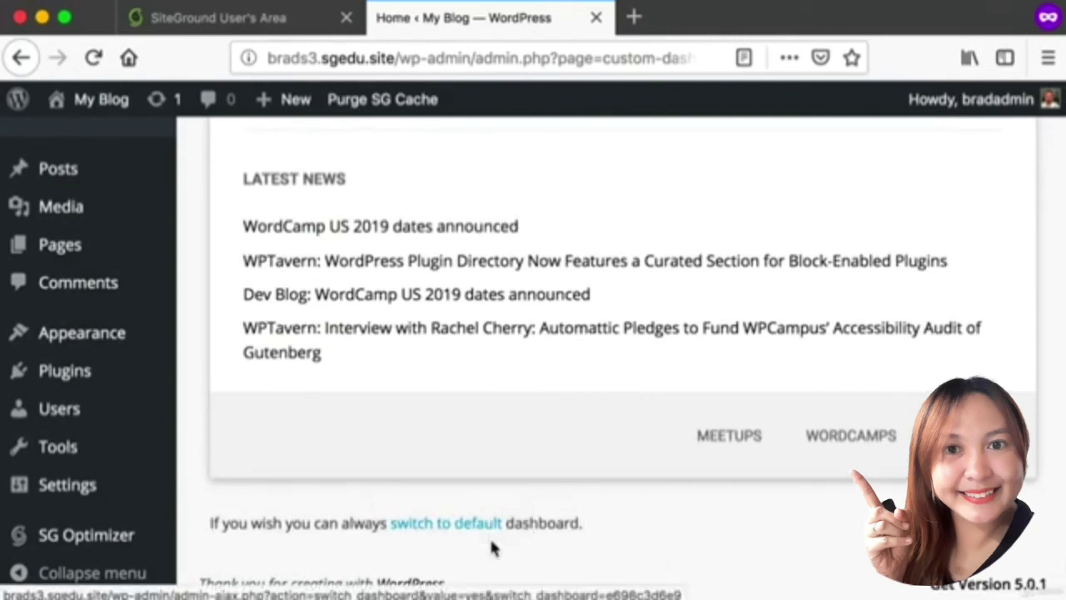
{"action": "left_click", "coordinate": [473, 531]}
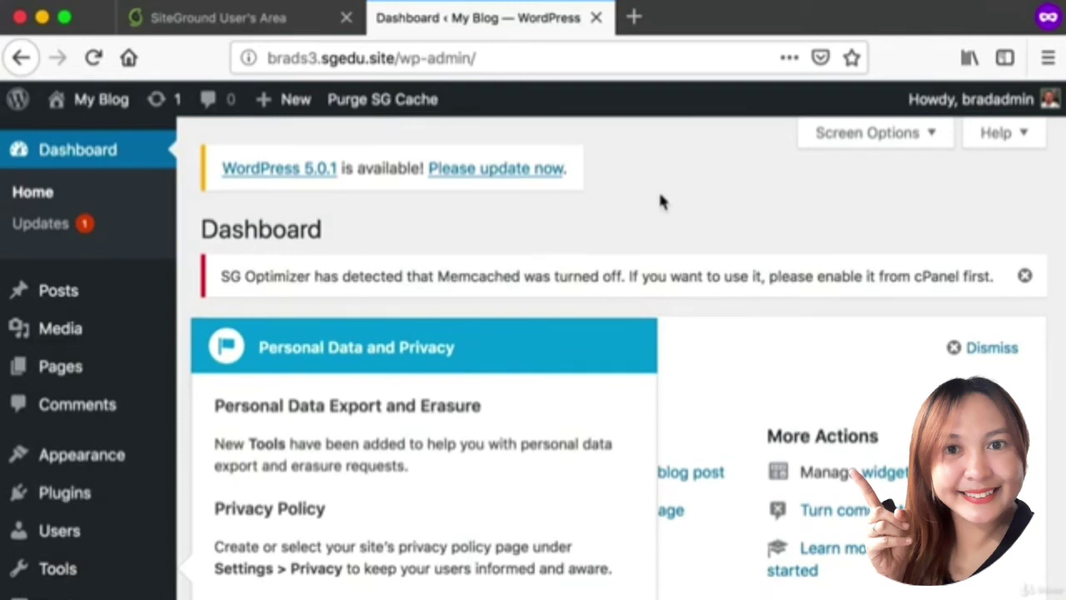
Screenshot and dismiss the SG Optimizer Memcached warning.
{"action": "key", "text": "super+shift+4"}
{"action": "left_click_drag", "start_coordinate": [203, 248], "coordinate": [936, 296]}
{"action": "key", "text": "super+shift+4"}
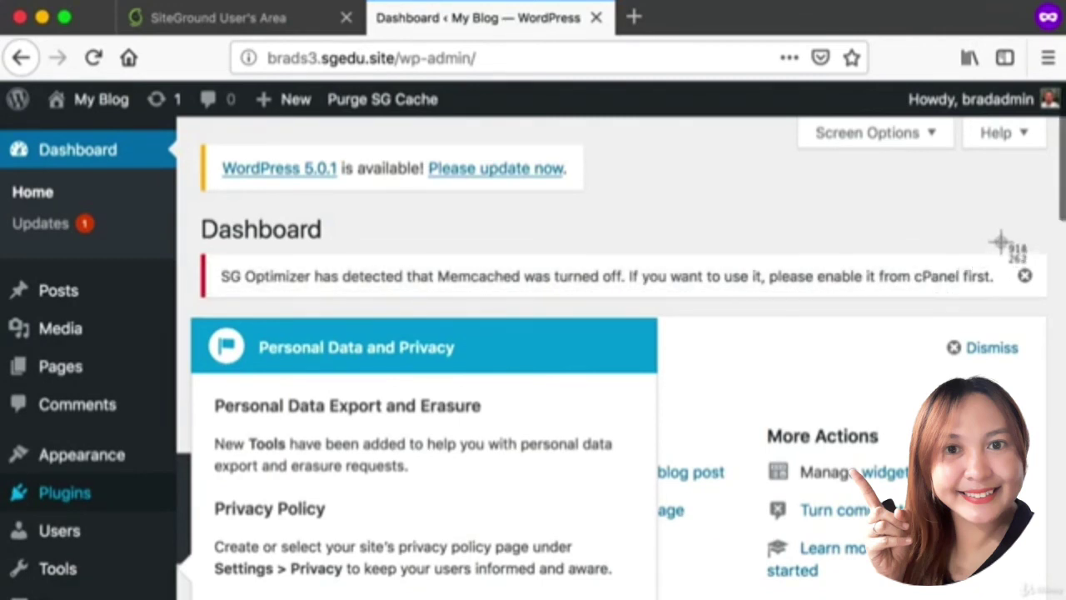
{"action": "left_click_drag", "start_coordinate": [1002, 245], "coordinate": [1049, 297]}
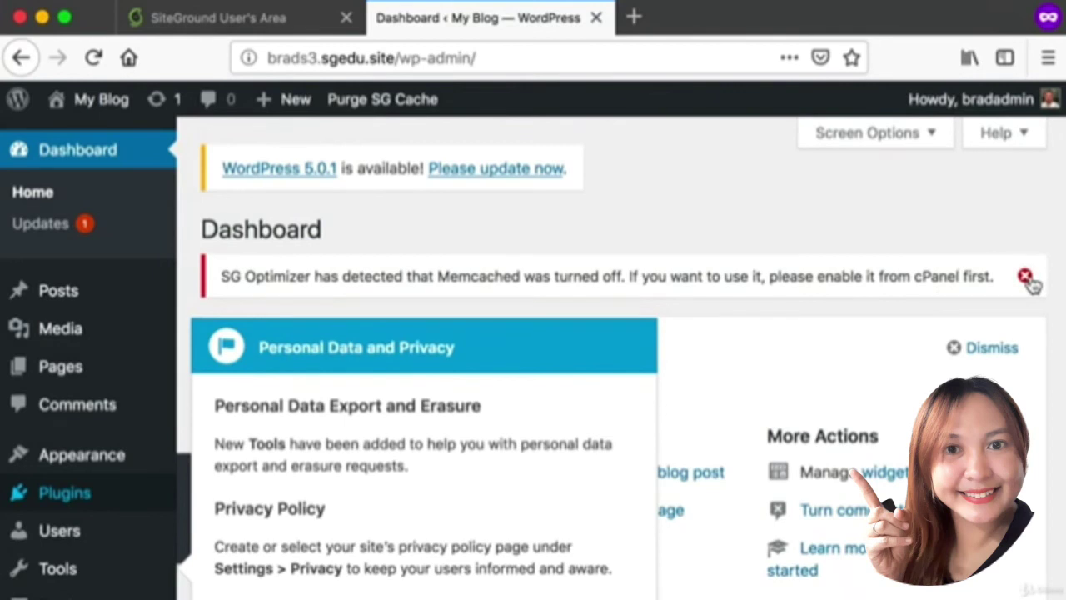
{"action": "left_click", "coordinate": [1028, 280]}
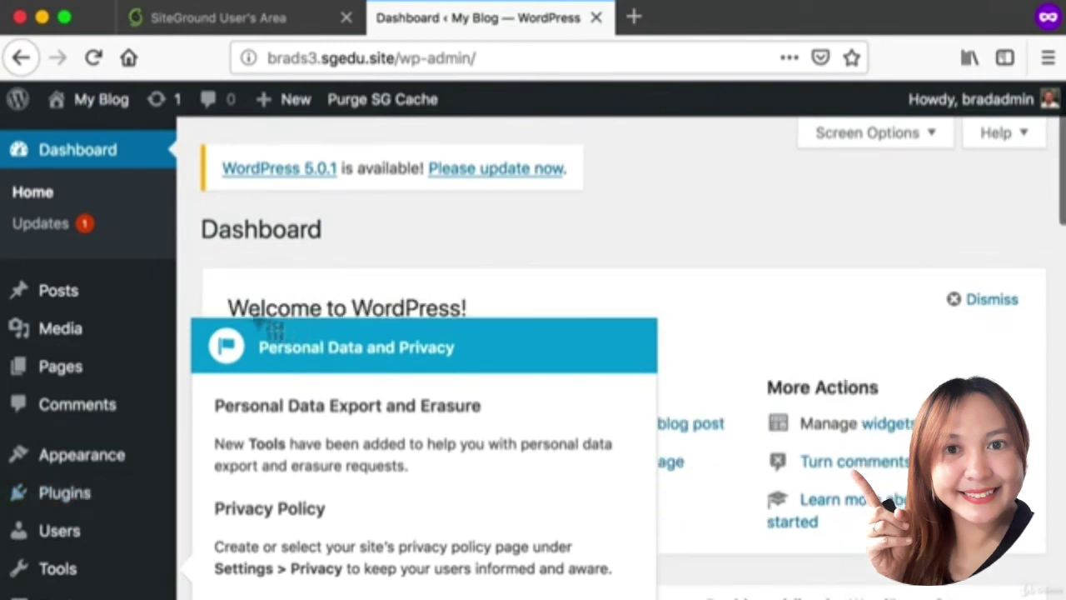
Capture the Personal Data and Privacy pointer, then dismiss it.
{"action": "left_click_drag", "start_coordinate": [191, 309], "coordinate": [552, 504]}
{"action": "left_click_drag", "start_coordinate": [269, 338], "coordinate": [648, 517]}
{"action": "scroll", "coordinate": [549, 487], "scroll_direction": "down", "scroll_amount": 3}
{"action": "key", "text": "super+shift+4"}
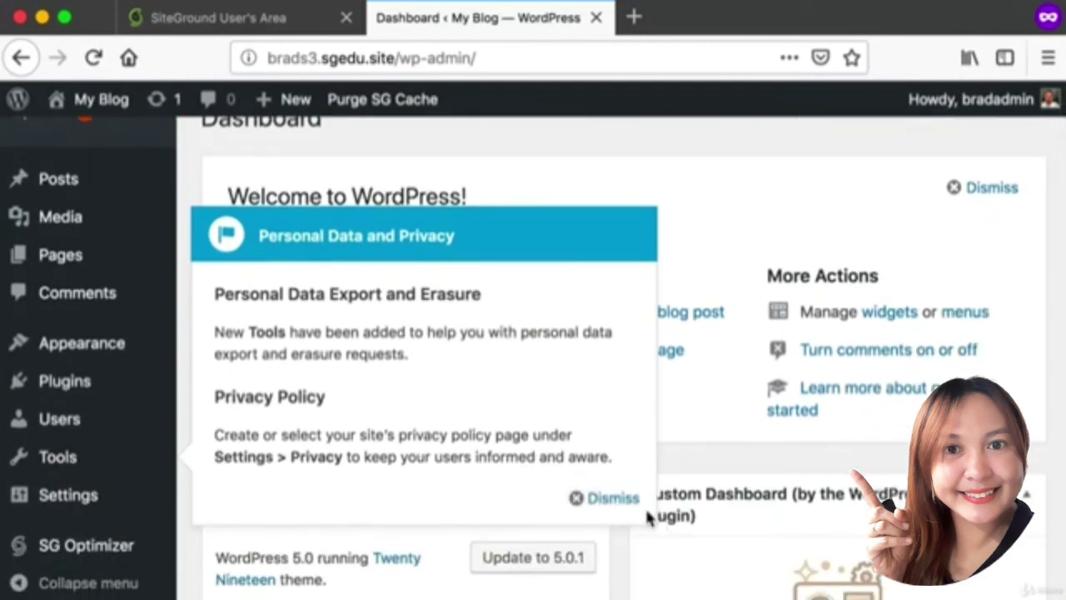
{"action": "left_click", "coordinate": [611, 503]}
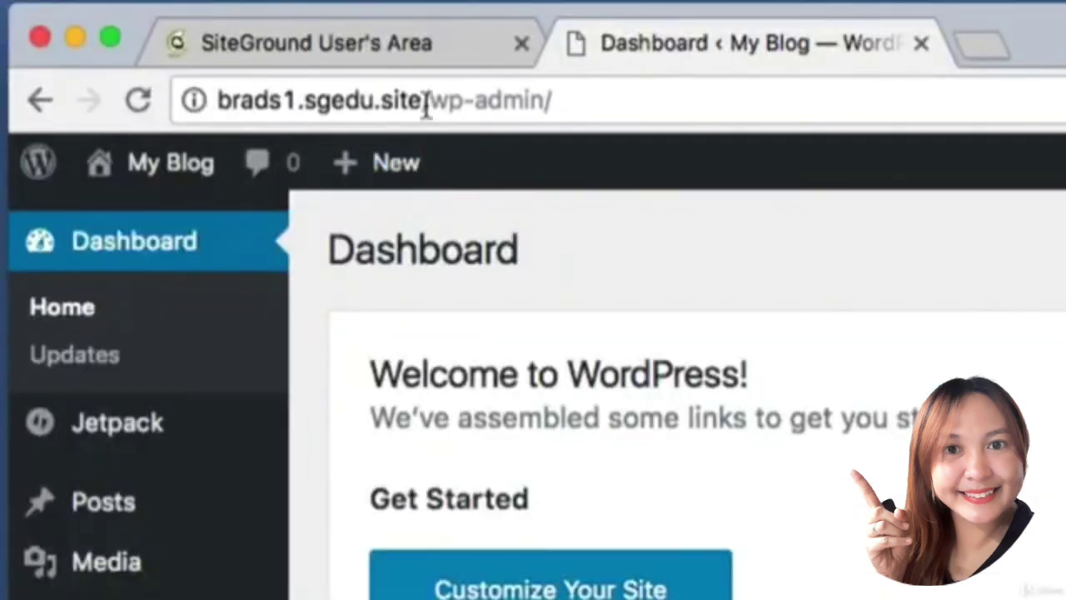
Highlight brads1.sgedu.site in the address bar, then its brads1 part and the remainder.
{"action": "left_click", "coordinate": [421, 95]}
{"action": "left_click_drag", "start_coordinate": [419, 94], "coordinate": [155, 100]}
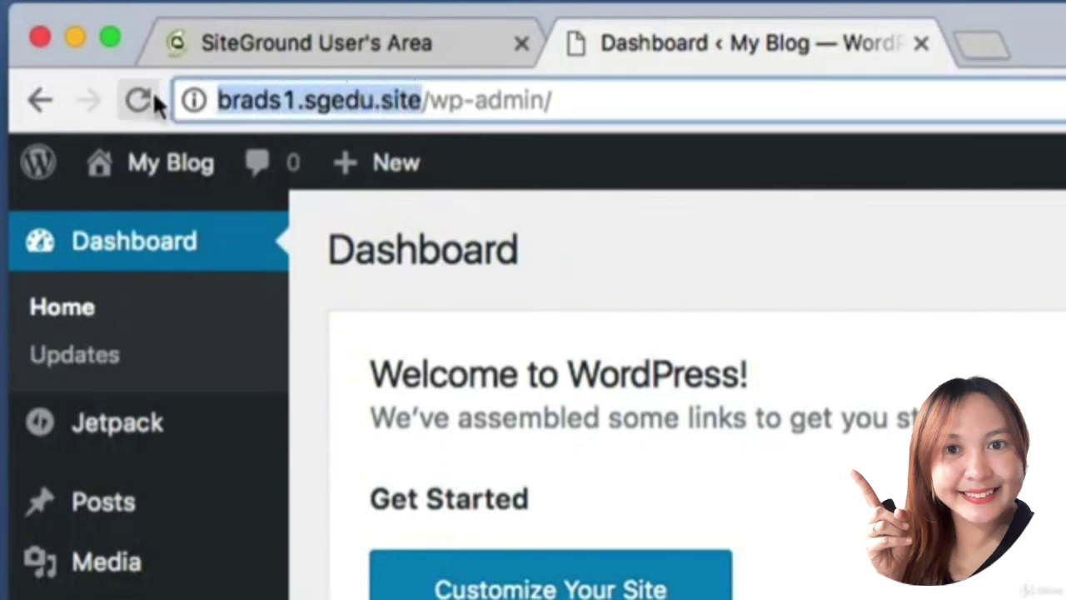
{"action": "left_click", "coordinate": [305, 97]}
{"action": "left_click_drag", "start_coordinate": [303, 99], "coordinate": [191, 100]}
{"action": "left_click", "coordinate": [305, 107]}
{"action": "left_click_drag", "start_coordinate": [302, 100], "coordinate": [421, 100]}
{"action": "left_click", "coordinate": [422, 100]}
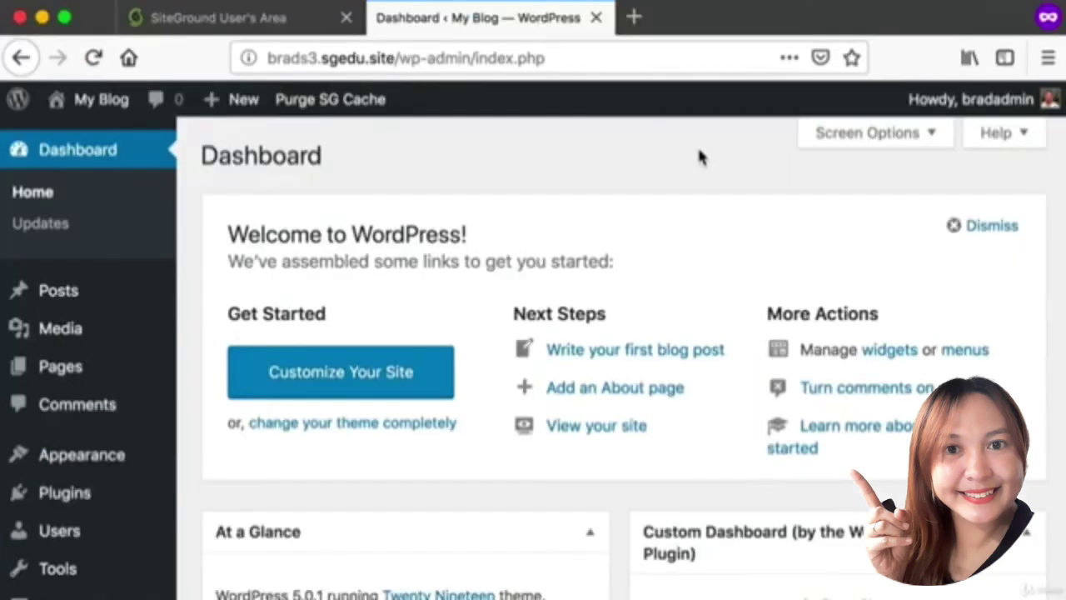